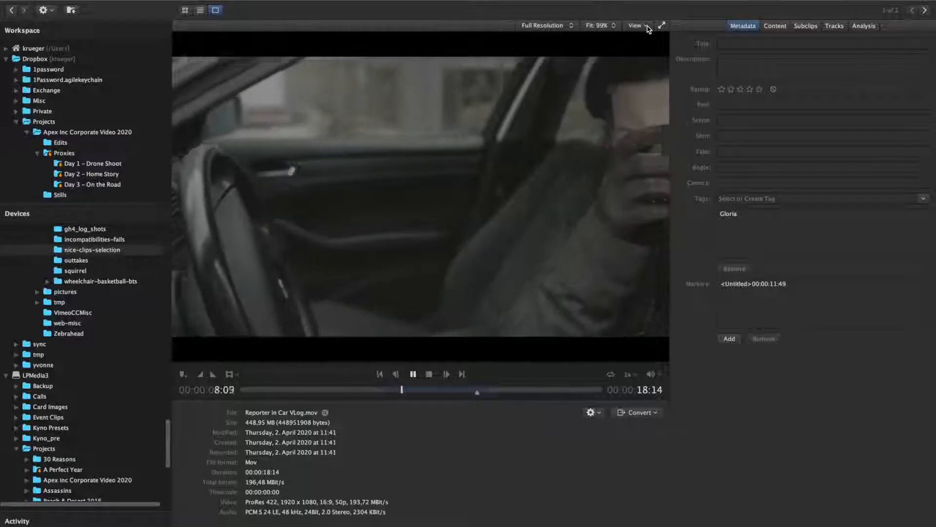
Step: Apply the Panasonic V-Log to Rec. 709 camera LUT to the Reporter in Car VLog.mov clip
{"action": "left_click", "coordinate": [647, 26]}
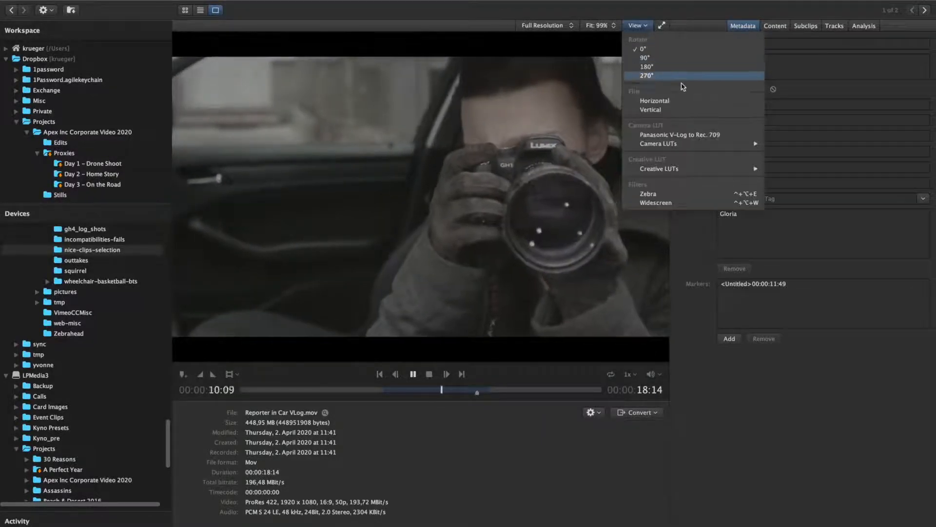
{"action": "left_click", "coordinate": [698, 135]}
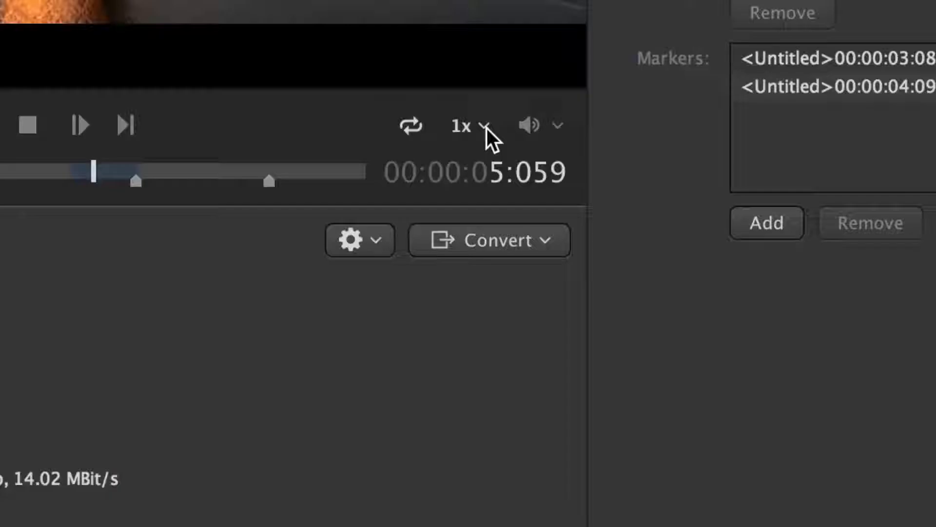
Step: Set the clip's playback speed to the 24 FPS frame rate
{"action": "left_click", "coordinate": [487, 128]}
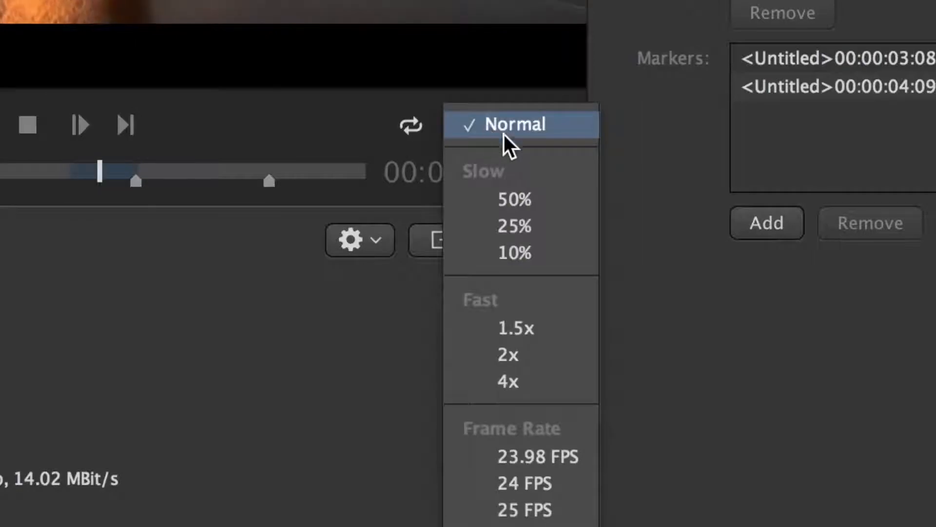
{"action": "left_click", "coordinate": [583, 462]}
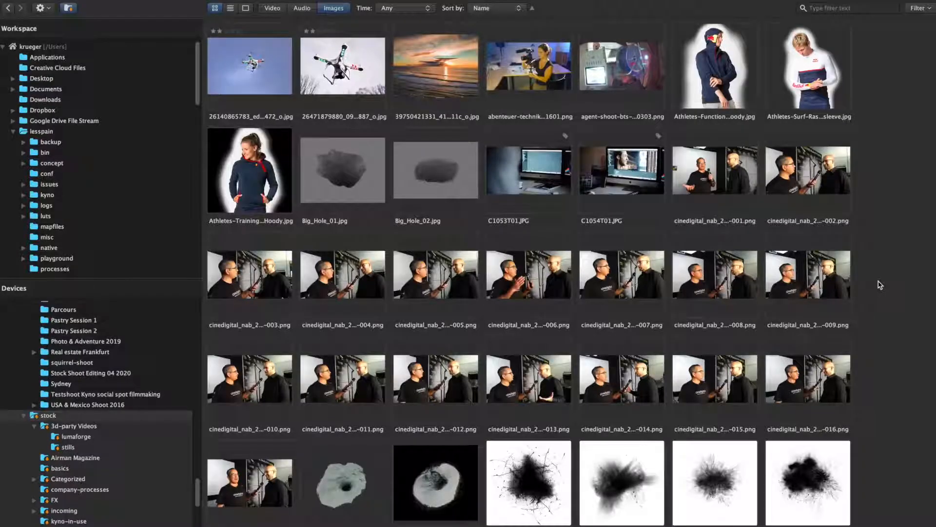
Step: Browse the stock folder's images and audio files, opening an image and the 179_loop10_bad-ass_0009_first_half.wav sound for preview
{"action": "scroll", "coordinate": [881, 286], "scroll_direction": "down", "scroll_amount": 20}
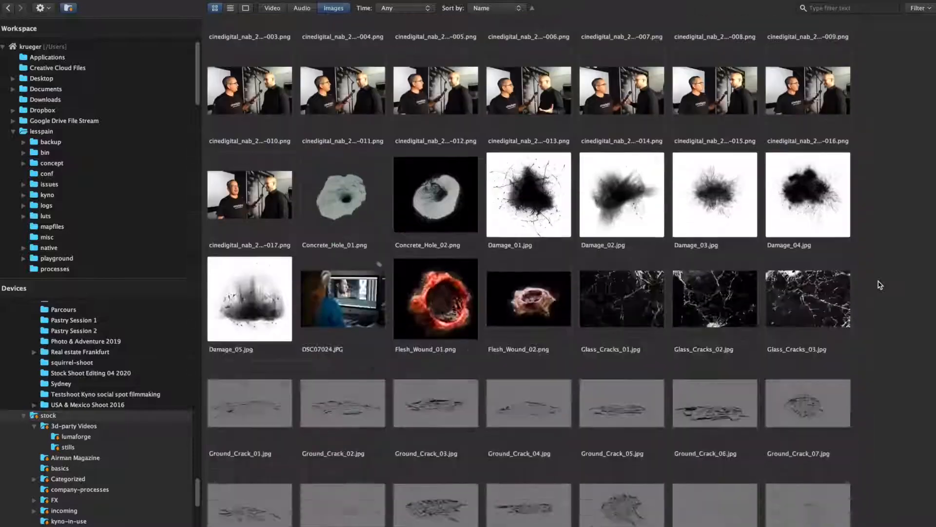
{"action": "scroll", "coordinate": [880, 286], "scroll_direction": "down", "scroll_amount": 15}
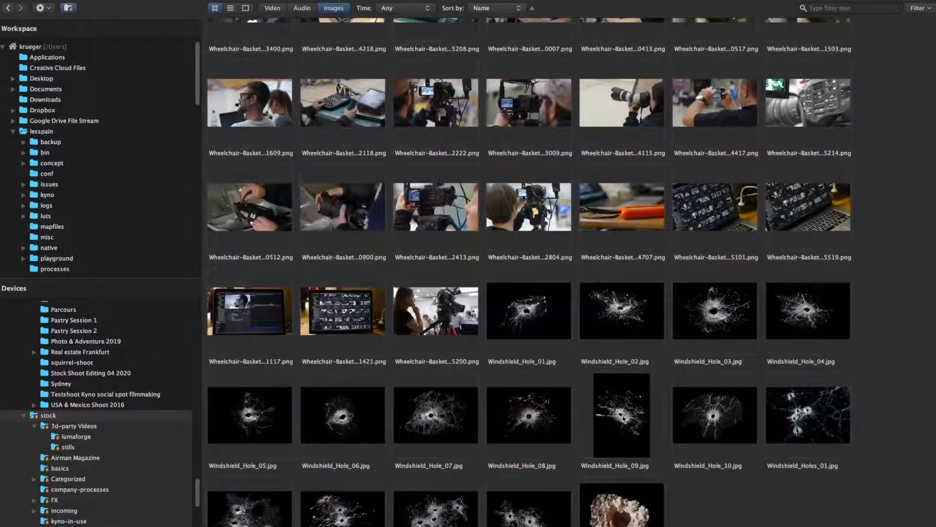
{"action": "double_click", "coordinate": [624, 418]}
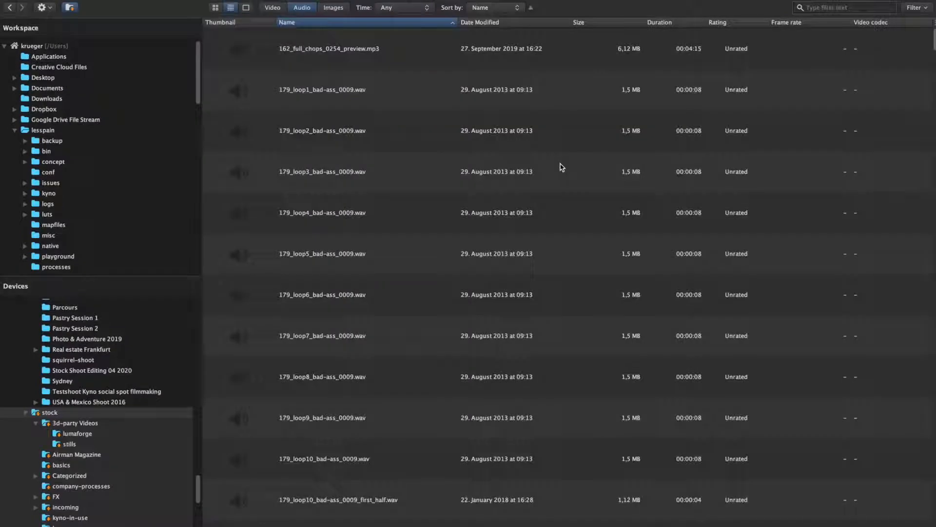
{"action": "scroll", "coordinate": [562, 167], "scroll_direction": "down", "scroll_amount": 3}
{"action": "scroll", "coordinate": [562, 167], "scroll_direction": "down", "scroll_amount": 5}
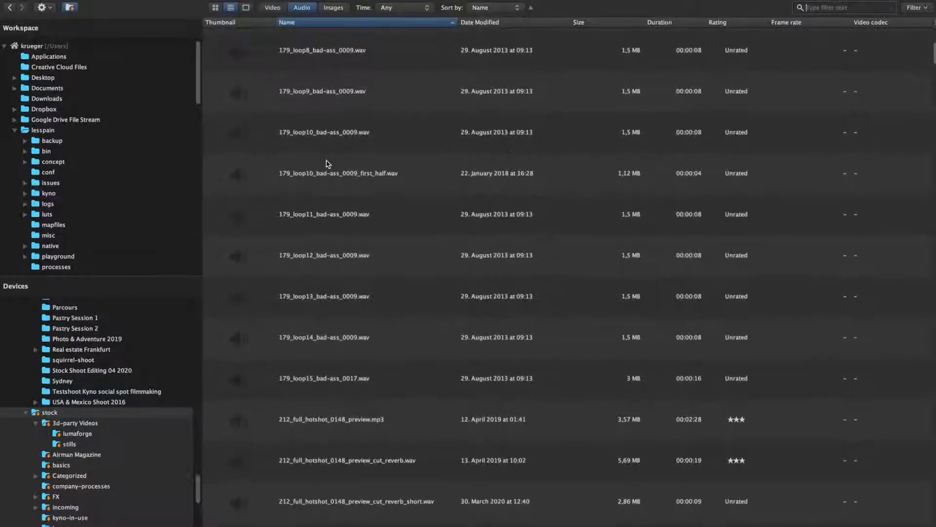
{"action": "double_click", "coordinate": [326, 172]}
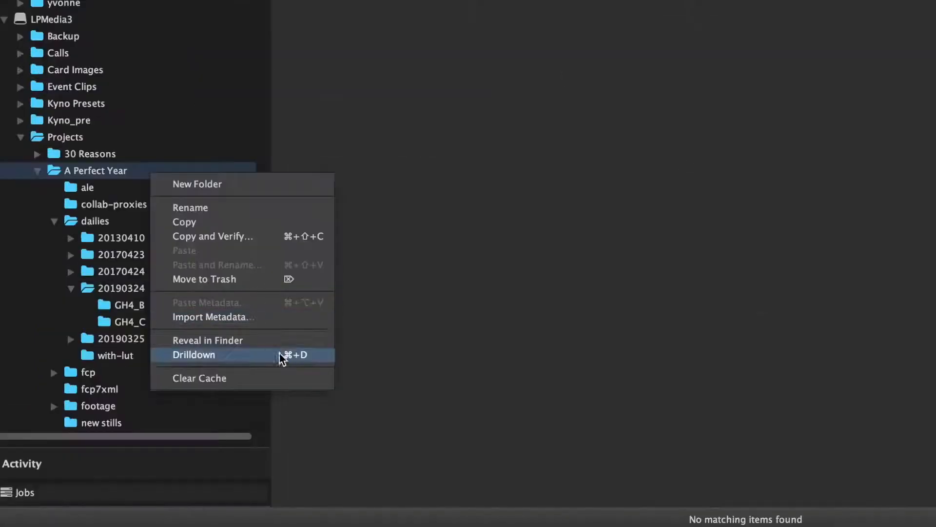
Step: Turn on Drilldown for the A Perfect Year project folder and filter its media by the text "drone"
{"action": "left_click", "coordinate": [283, 357]}
{"action": "type", "text": "drone"}
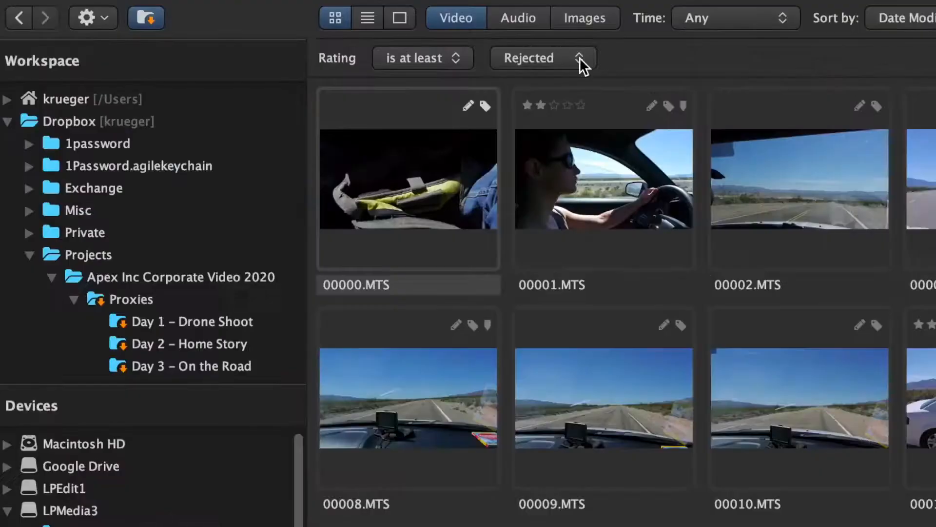
{"action": "left_click", "coordinate": [270, 30]}
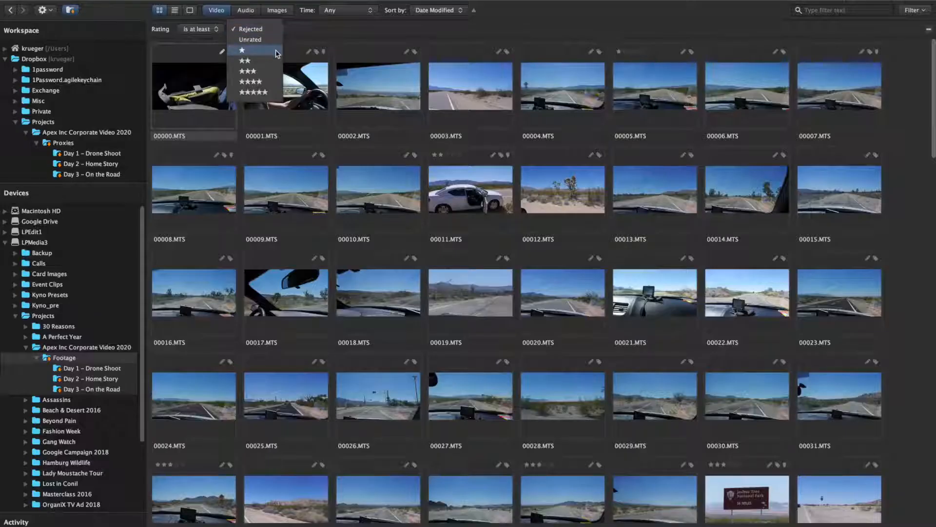
{"action": "left_click", "coordinate": [277, 52]}
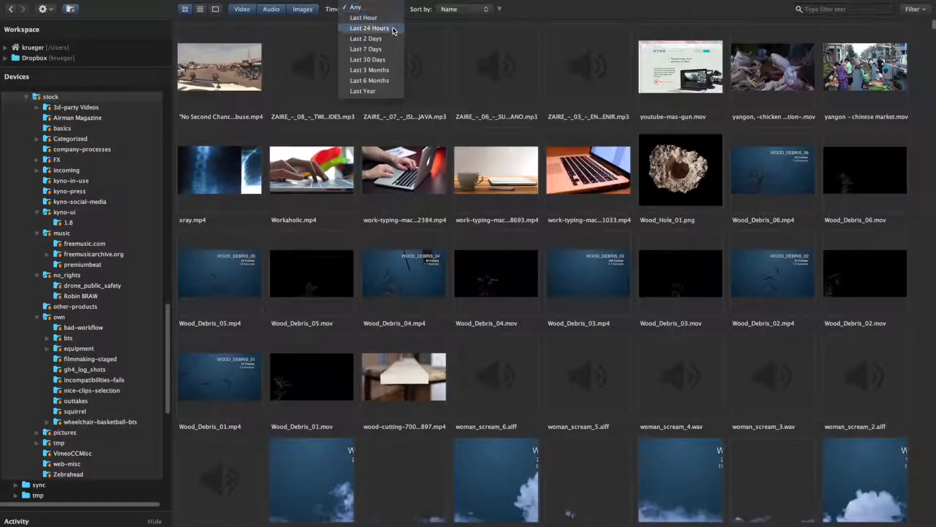
Step: Limit the stock folder's listing to media from the last 24 hours
{"action": "left_click", "coordinate": [394, 29]}
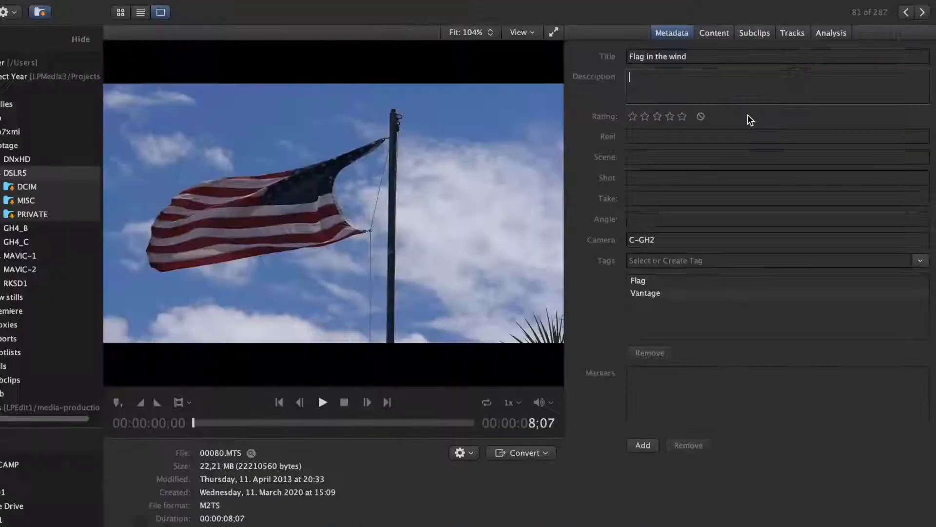
Step: Enter "At Joshau Tree" as the description of the "Flag in the wind" clip
{"action": "type", "text": "At Joshau Tree"}
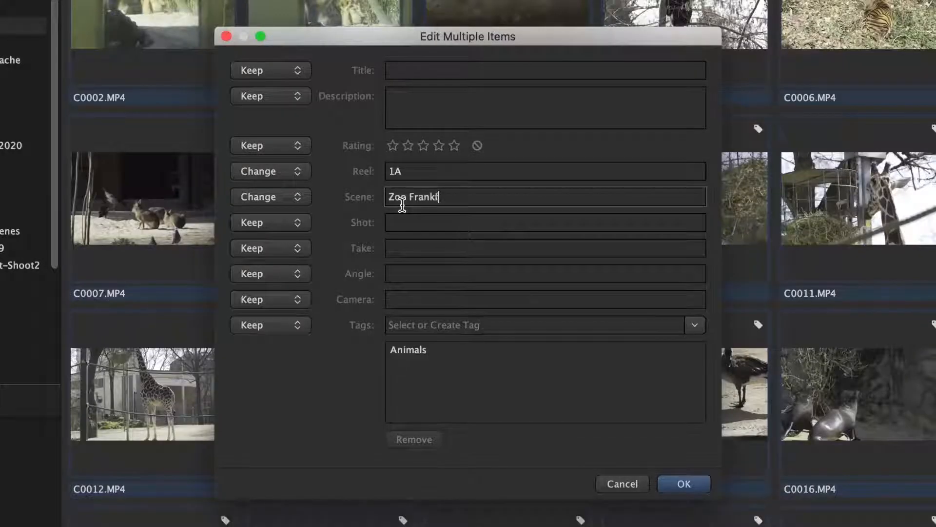
Step: Set the scene of the selected zoo clips to Zoo Frankfurt and the camera to B-C
{"action": "type", "text": "urt"}
{"action": "left_click", "coordinate": [415, 298]}
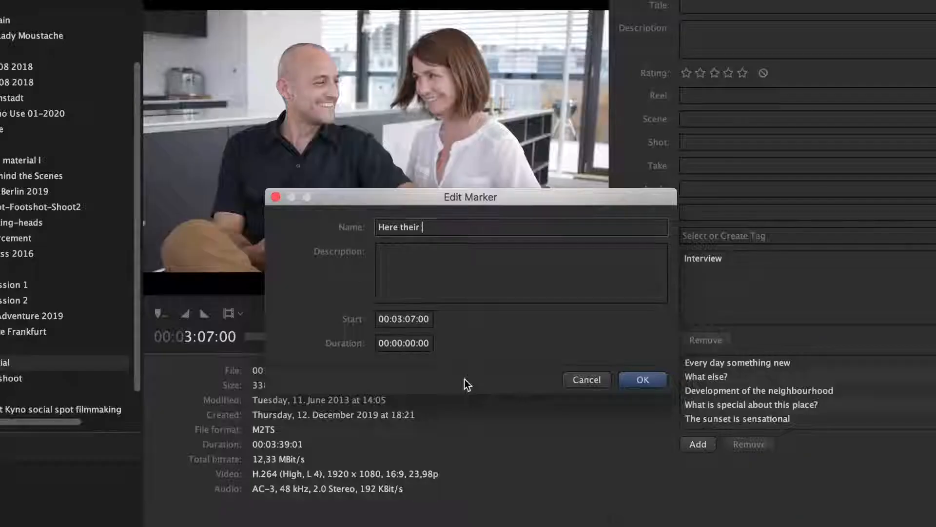
Step: Name the interview marker at 00:03:07:00 "Here their chemistry is radiant"
{"action": "type", "text": "chemistry is"}
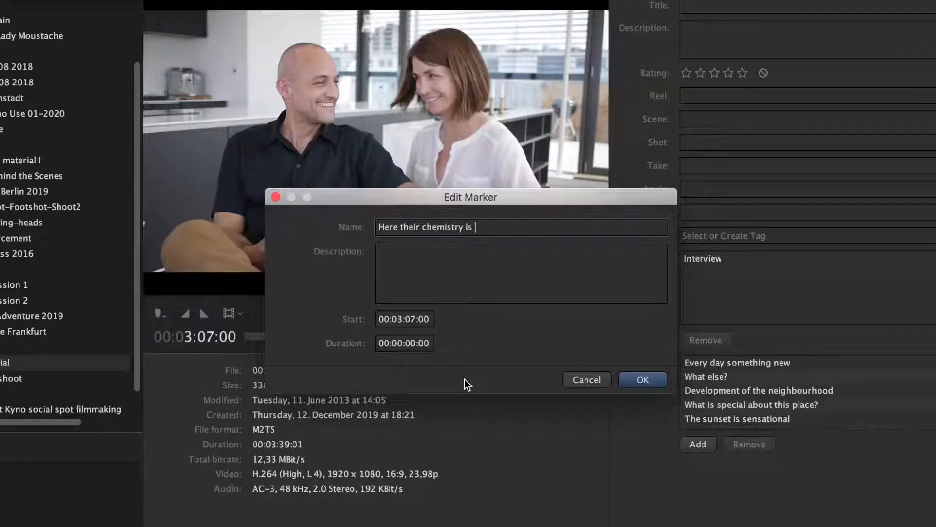
{"action": "type", "text": " radiant"}
{"action": "key", "text": "Return"}
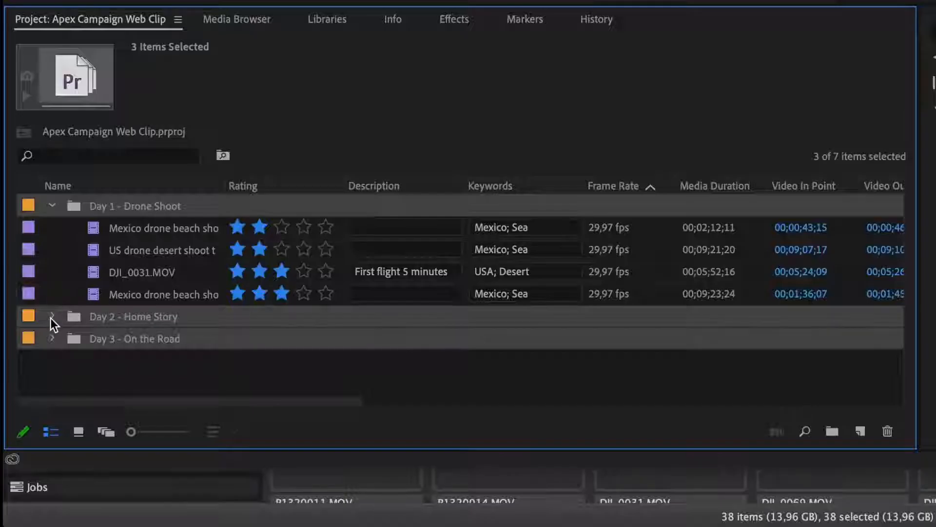
Step: Switch to Premiere Pro and expand the Day 2 - Home Story bin to review its clips
{"action": "left_click", "coordinate": [52, 317]}
{"action": "scroll", "coordinate": [259, 324], "scroll_direction": "down", "scroll_amount": 1}
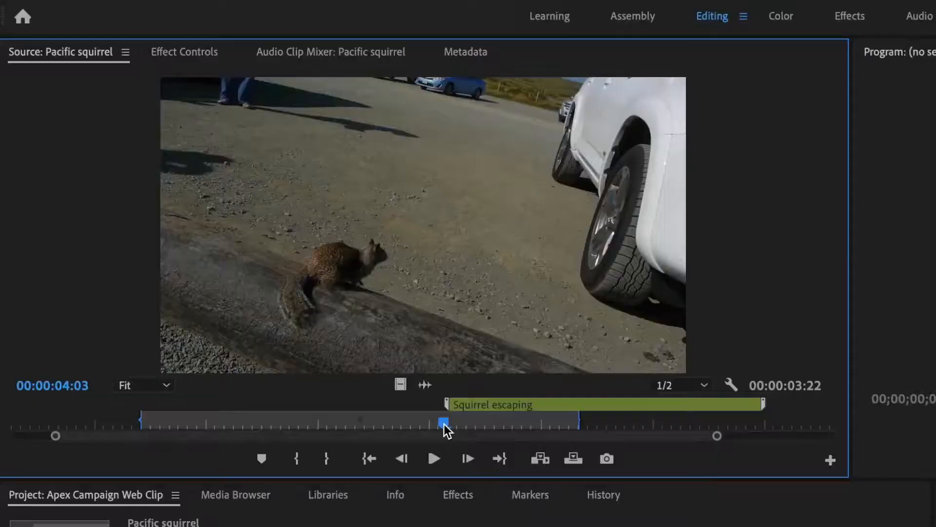
{"action": "left_click_drag", "start_coordinate": [444, 424], "coordinate": [692, 424]}
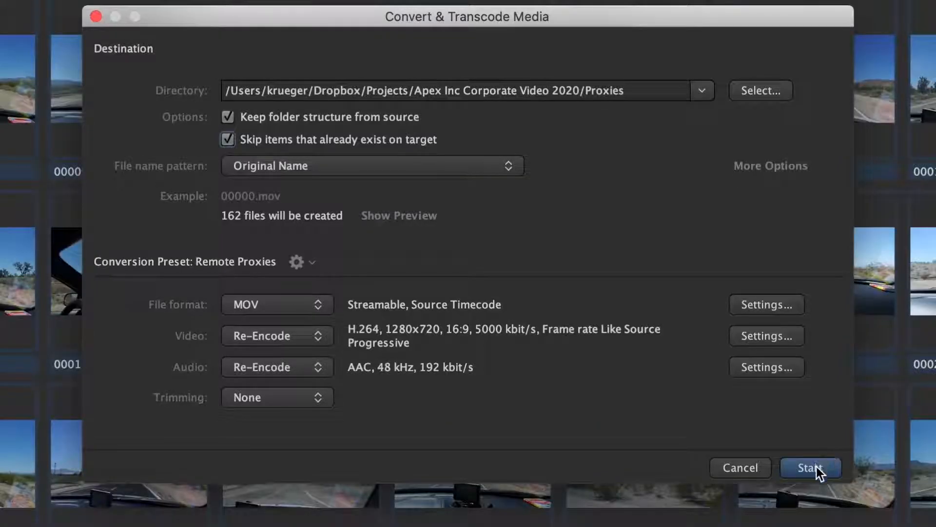
Step: Start converting the selected clips into the Apex project's Proxies folder with the Remote Proxies preset
{"action": "left_click", "coordinate": [810, 468]}
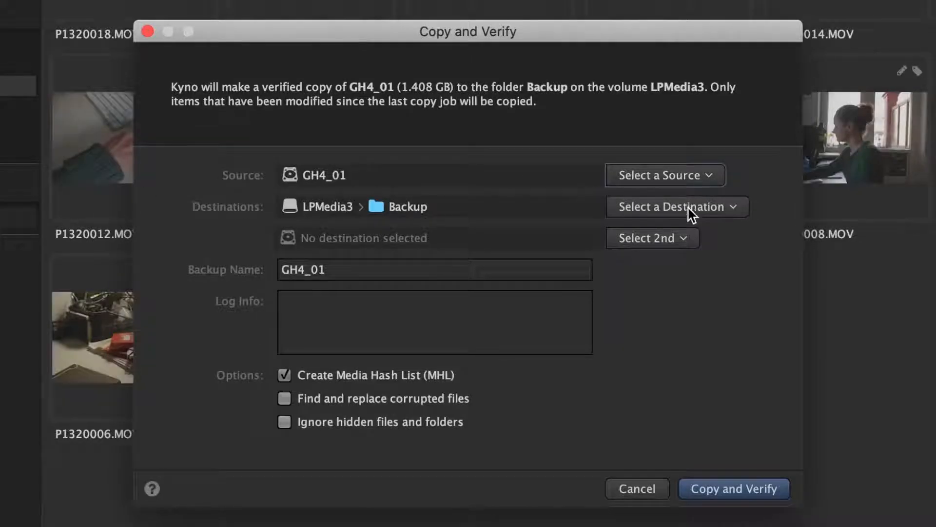
Step: Run a verified copy of the GH4_01 card to the two destinations LPMedia3 and LPEdit1
{"action": "left_click", "coordinate": [691, 209]}
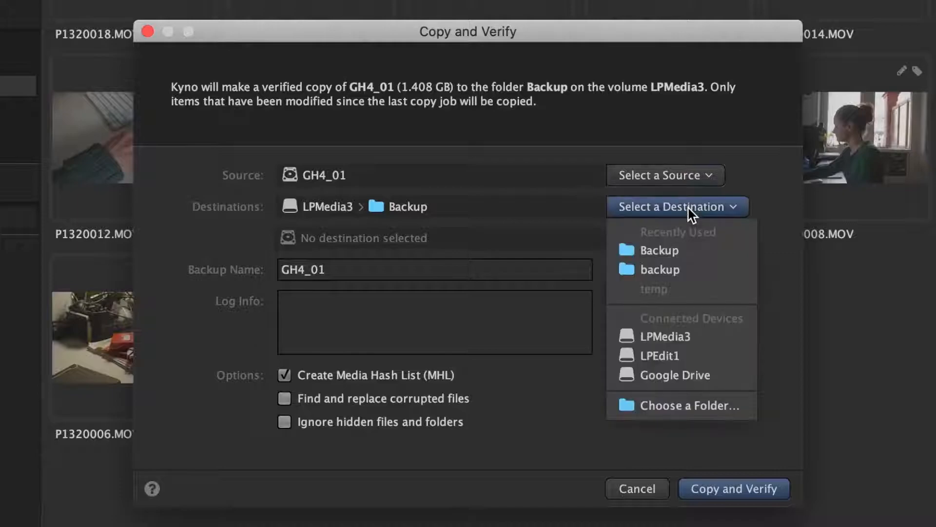
{"action": "left_click", "coordinate": [666, 332]}
{"action": "left_click", "coordinate": [657, 239]}
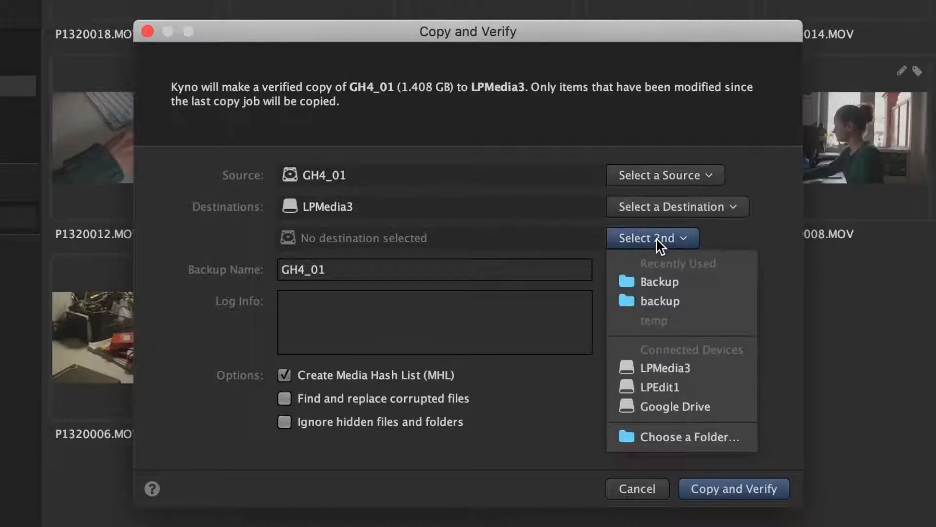
{"action": "left_click", "coordinate": [661, 389]}
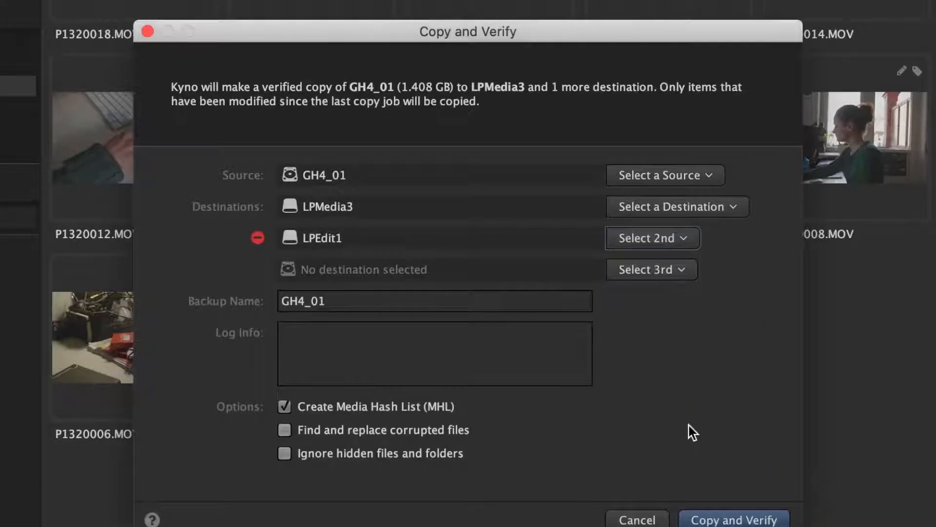
{"action": "left_click", "coordinate": [760, 521]}
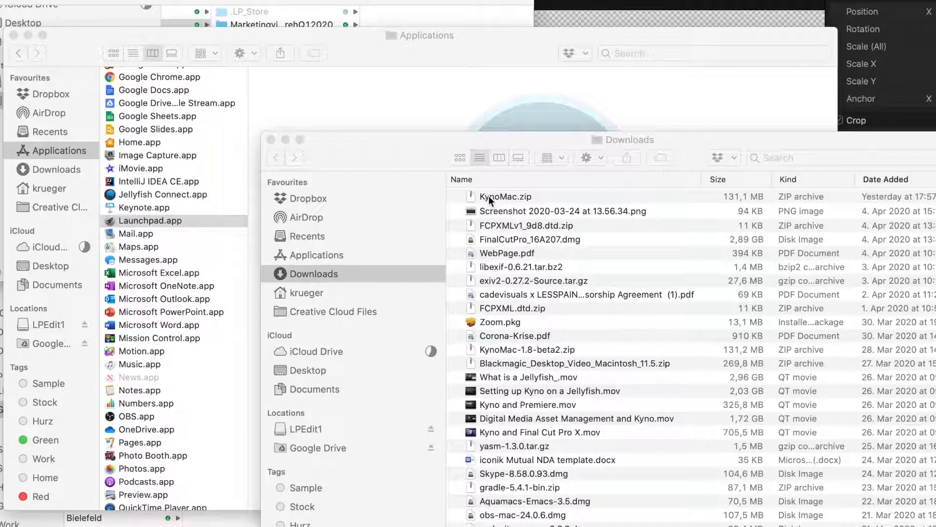
Step: Install Kyno from KynoMac.zip into the Applications folder and open it
{"action": "double_click", "coordinate": [488, 195]}
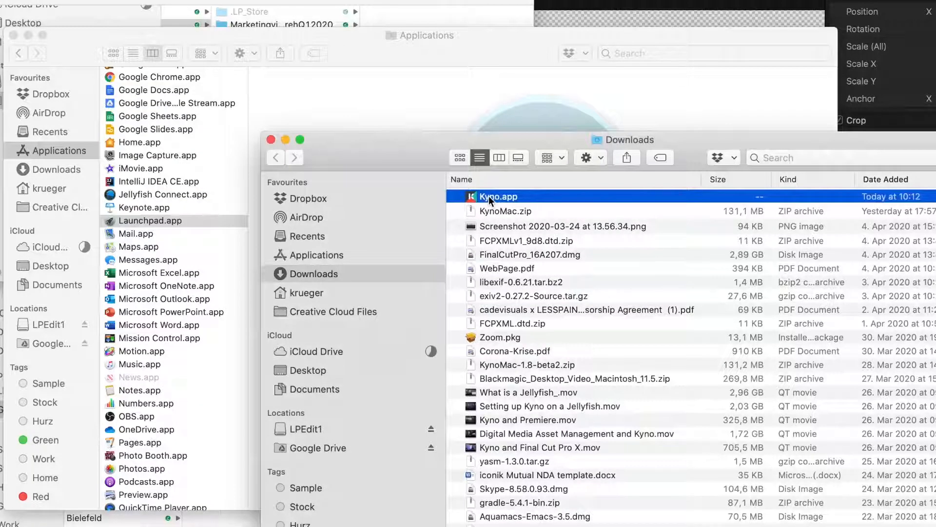
{"action": "left_click_drag", "start_coordinate": [488, 196], "coordinate": [71, 150]}
{"action": "double_click", "coordinate": [124, 218]}
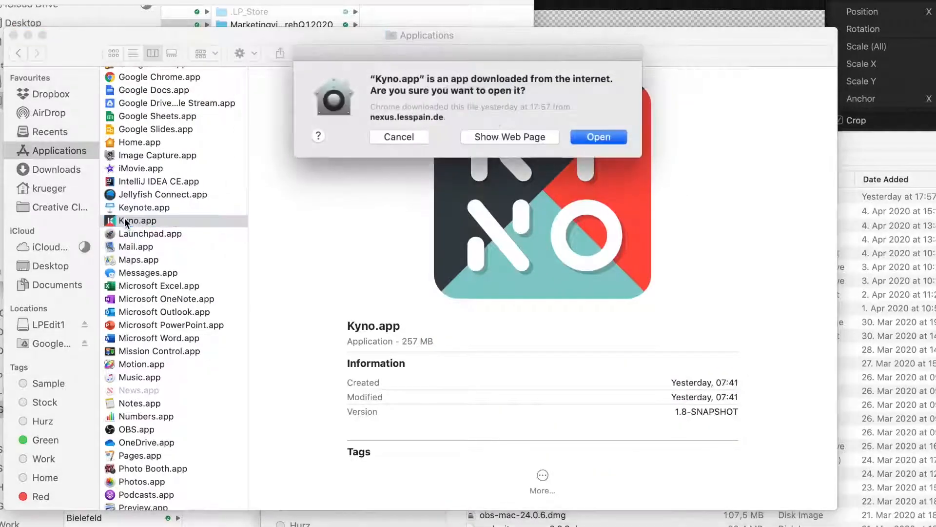
{"action": "left_click", "coordinate": [605, 137]}
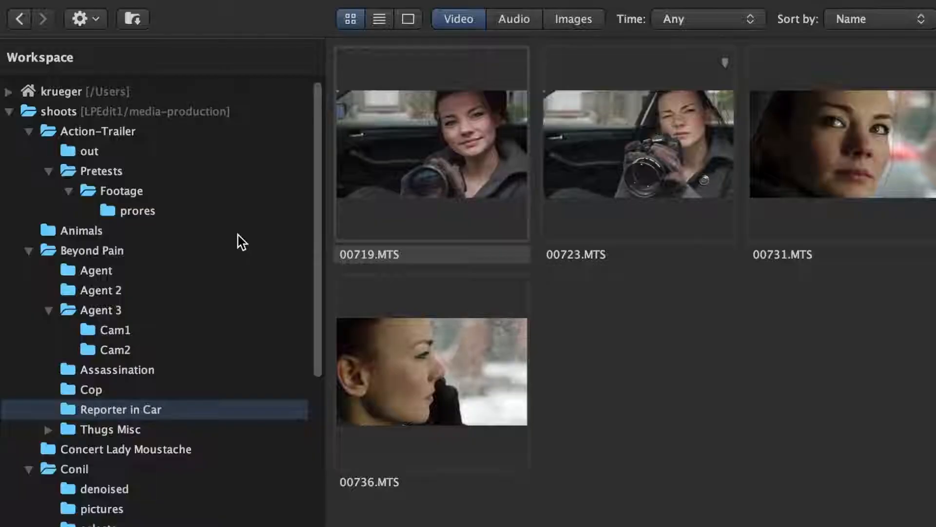
Step: Select the shoots folder in the workspace, and browse everything below the A Perfect Year folder using Drilldown
{"action": "left_click", "coordinate": [88, 115]}
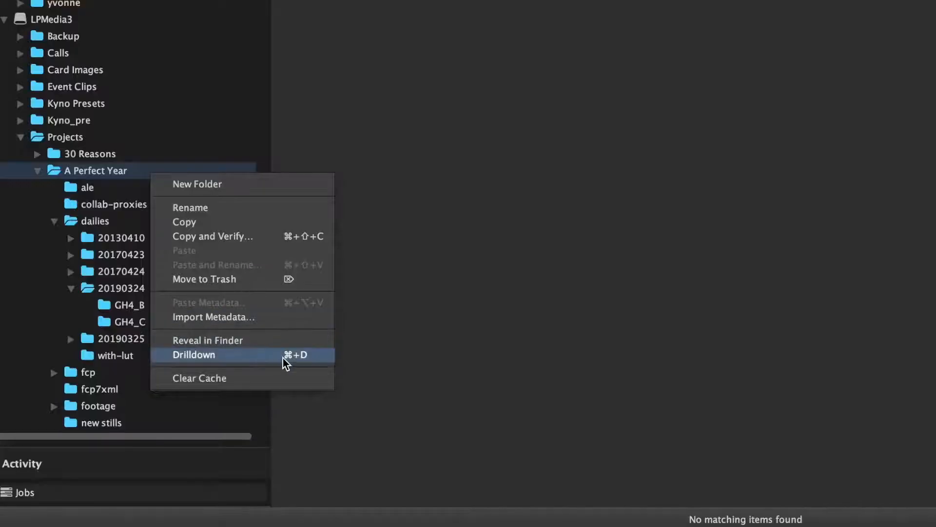
{"action": "left_click", "coordinate": [302, 356]}
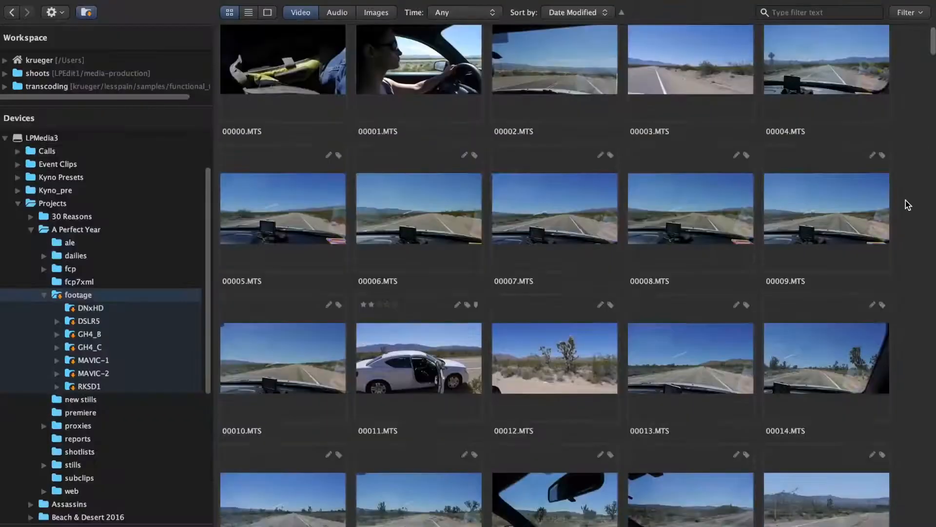
{"action": "scroll", "coordinate": [906, 203], "scroll_direction": "down", "scroll_amount": 5}
{"action": "scroll", "coordinate": [908, 204], "scroll_direction": "down", "scroll_amount": 8}
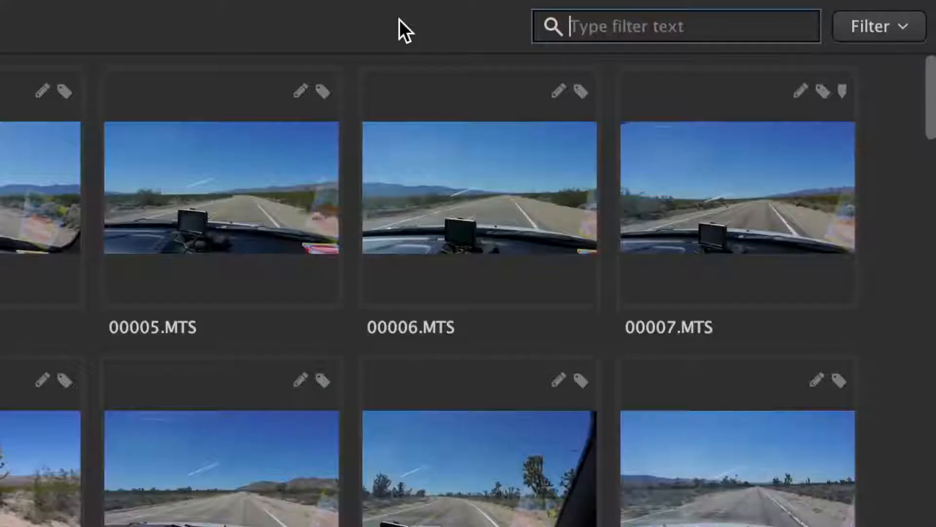
Step: Filter the media by the text "drone and car" and open the list of additional filter criteria
{"action": "type", "text": "drone and car"}
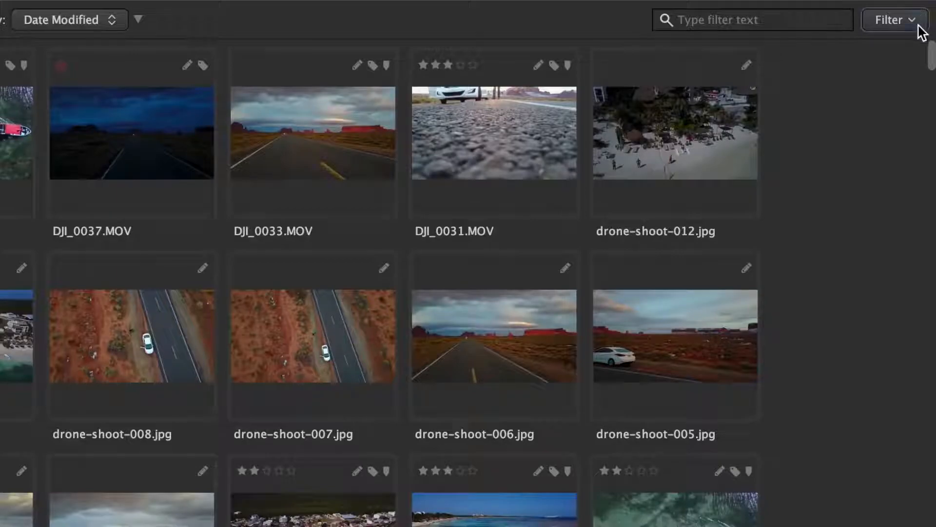
{"action": "left_click", "coordinate": [919, 25]}
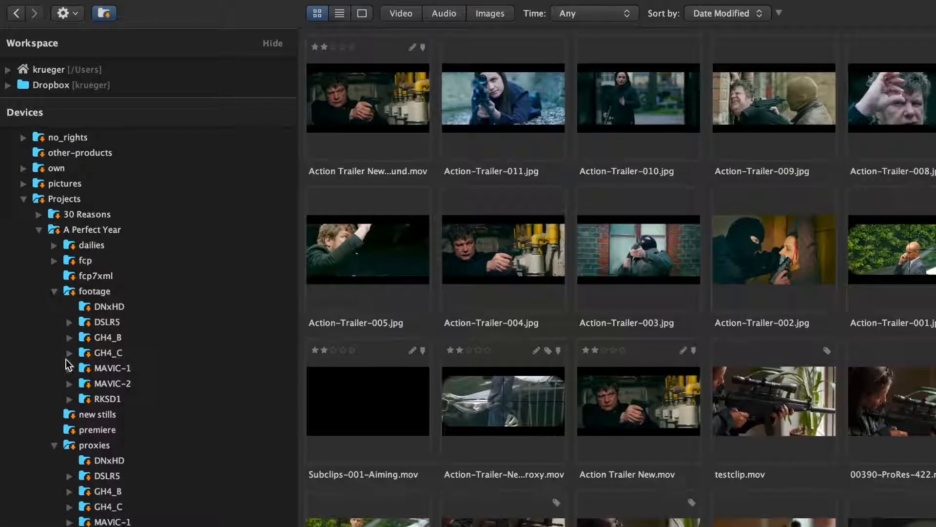
Step: Expand the MAVIC-2 footage folder and its subfolder in the device tree
{"action": "left_click", "coordinate": [70, 384]}
{"action": "left_click", "coordinate": [86, 398]}
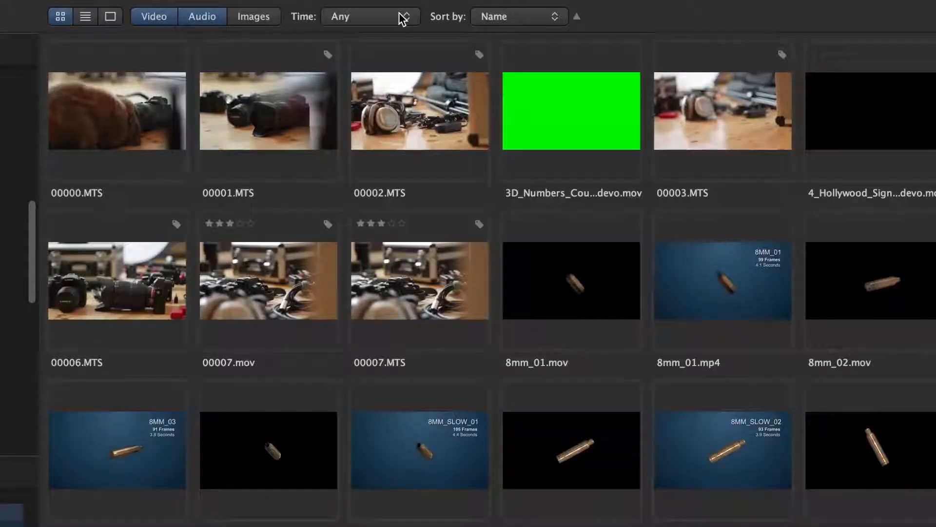
Step: Limit the video and audio listing to media from the last 7 days
{"action": "left_click", "coordinate": [397, 16]}
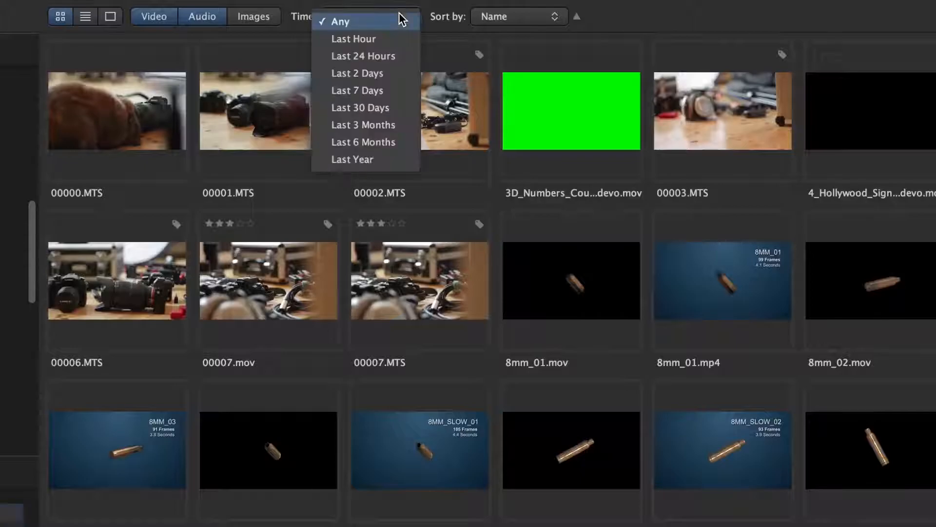
{"action": "left_click", "coordinate": [394, 90]}
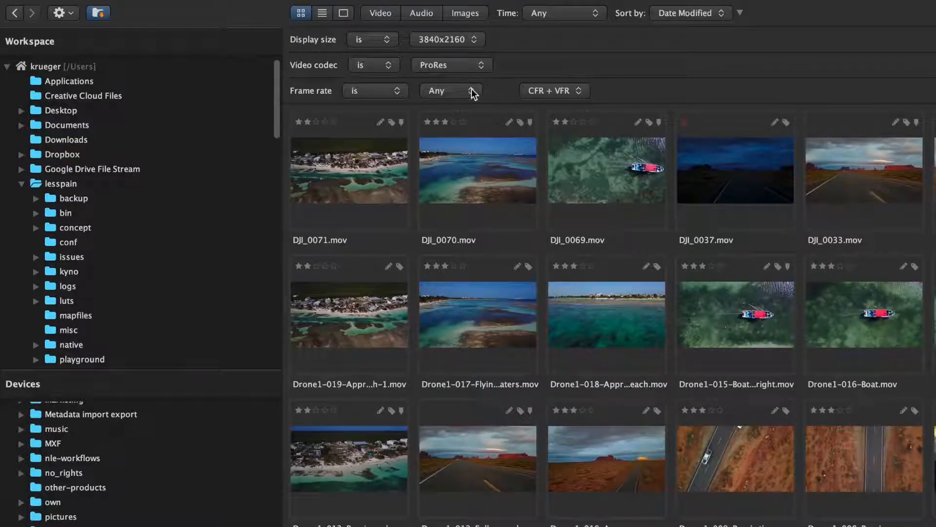
Step: Restrict the 3840x2160 ProRes results to a frame rate of 29,97p and a rating of at least two stars
{"action": "left_click", "coordinate": [472, 93]}
{"action": "left_click", "coordinate": [467, 171]}
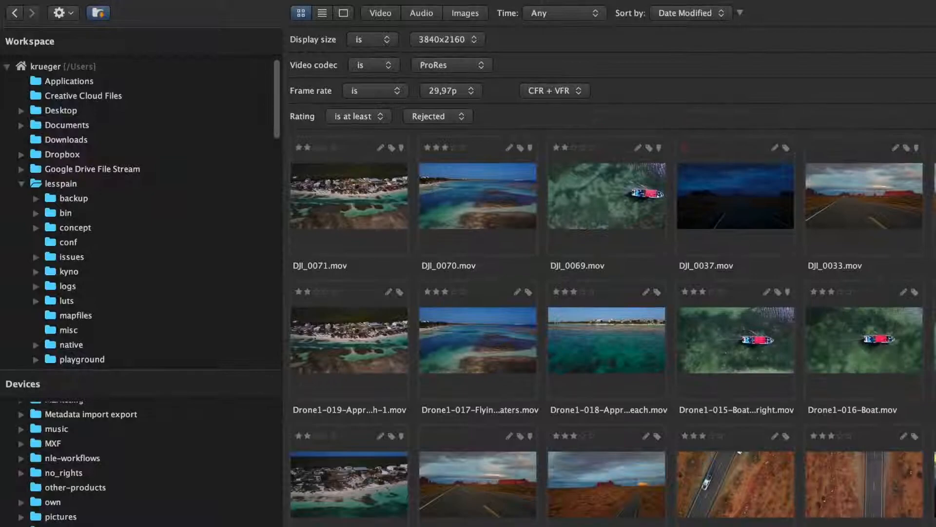
{"action": "left_click", "coordinate": [432, 118]}
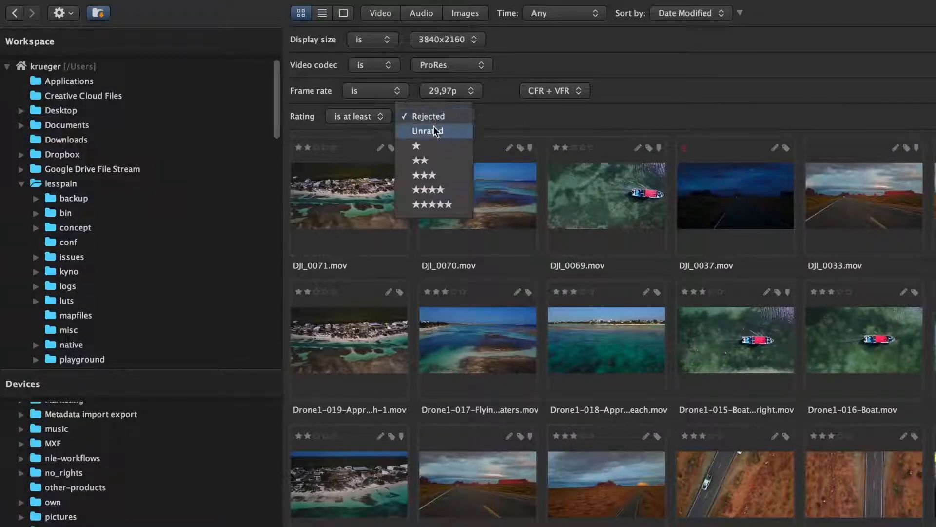
{"action": "left_click", "coordinate": [451, 159]}
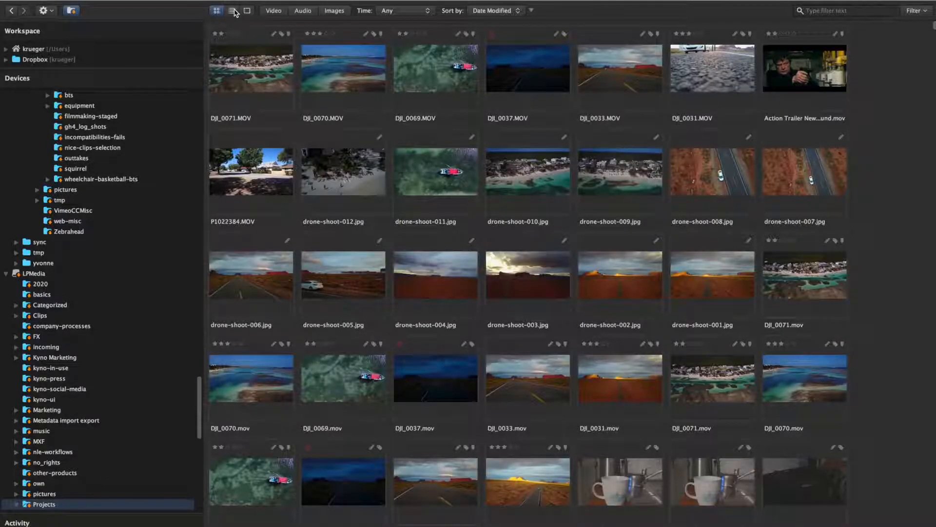
Step: Show the Foodstore folder's clips as a thumbnail grid
{"action": "left_click", "coordinate": [233, 11]}
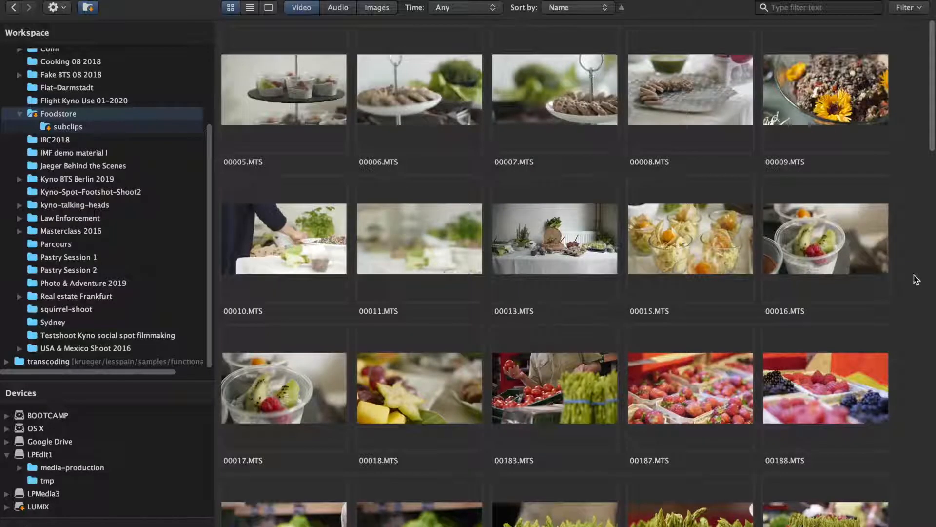
Step: Browse through the Foodstore clip thumbnails and the detailed list of drone clips
{"action": "scroll", "coordinate": [914, 278], "scroll_direction": "down", "scroll_amount": 10}
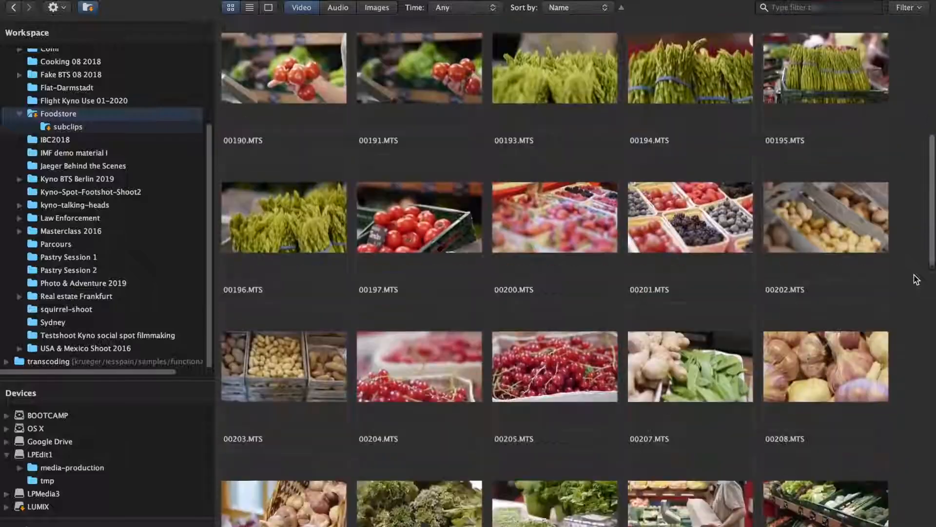
{"action": "scroll", "coordinate": [917, 279], "scroll_direction": "down", "scroll_amount": 15}
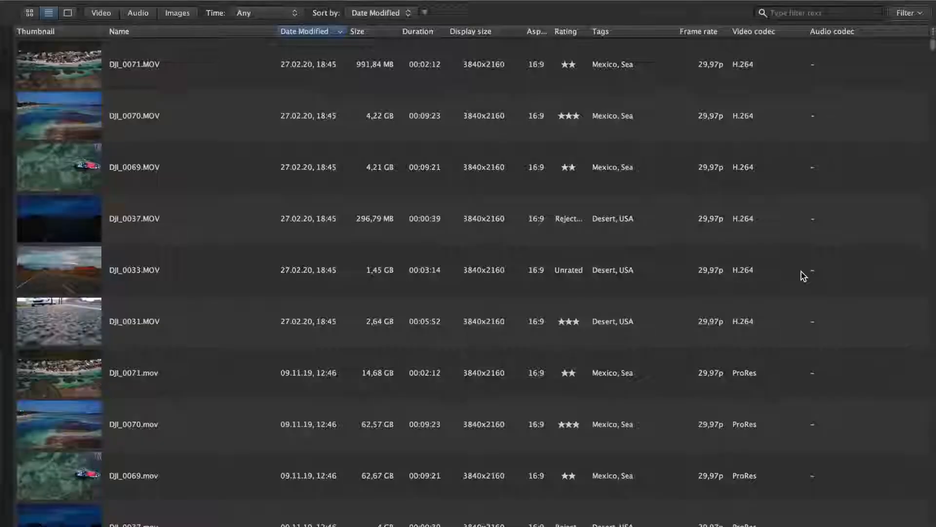
{"action": "scroll", "coordinate": [801, 271], "scroll_direction": "down", "scroll_amount": 8}
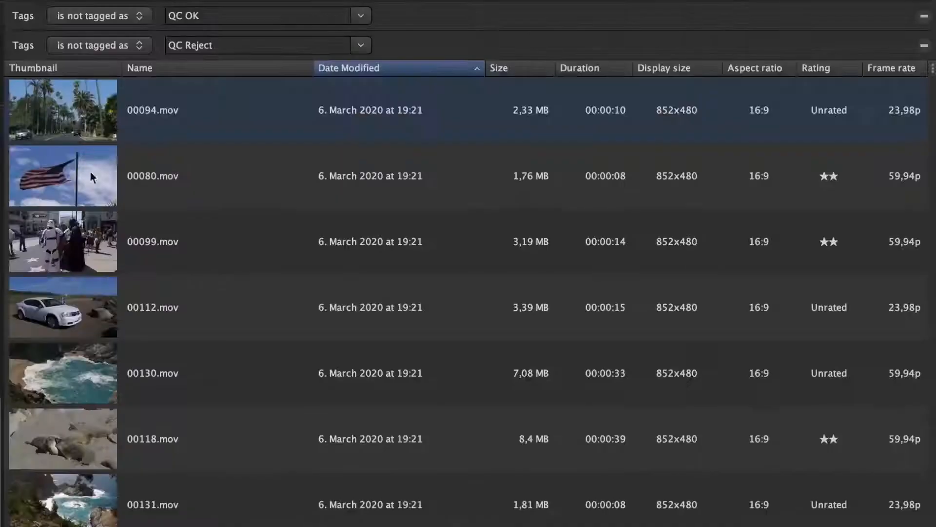
Step: Tag the three clips 00094.mov, 00080.mov and 00099.mov as "QC OK" and save the change
{"action": "type", "text": "t"}
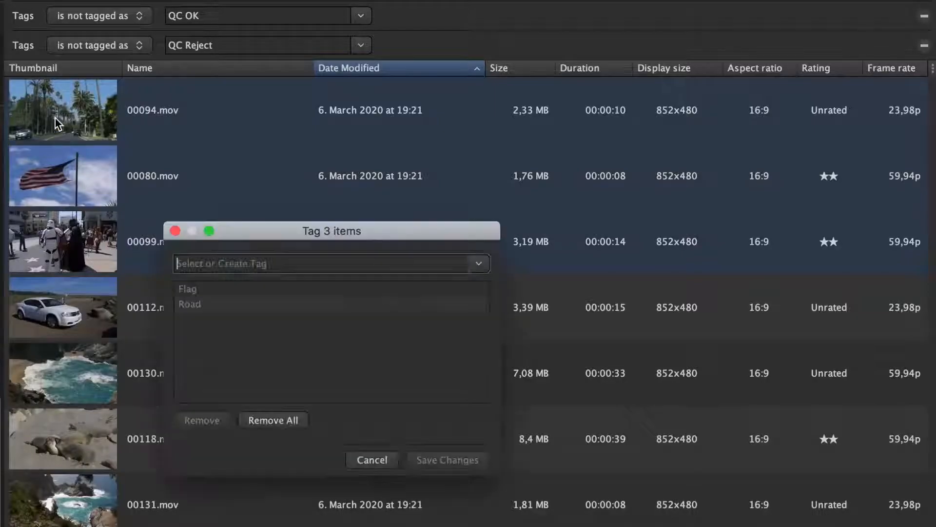
{"action": "type", "text": "QC"}
{"action": "key", "text": "Return"}
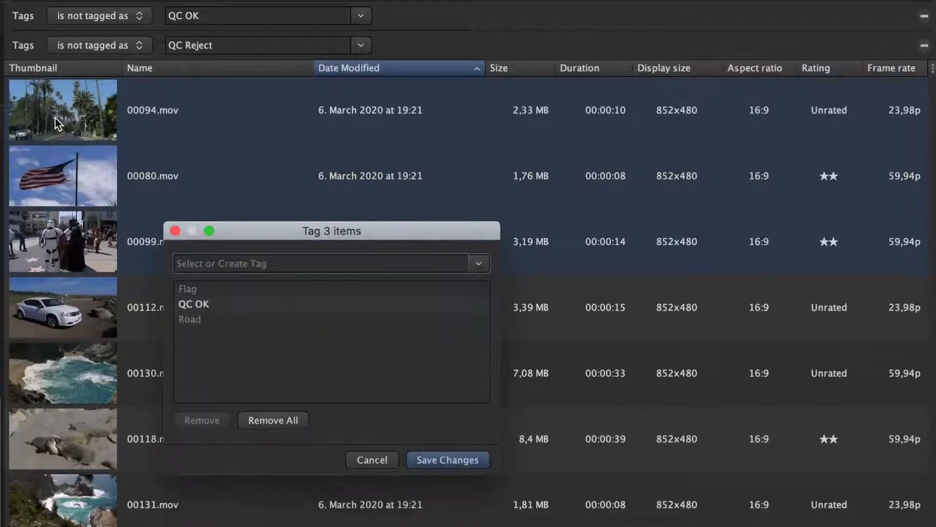
{"action": "key", "text": "Return"}
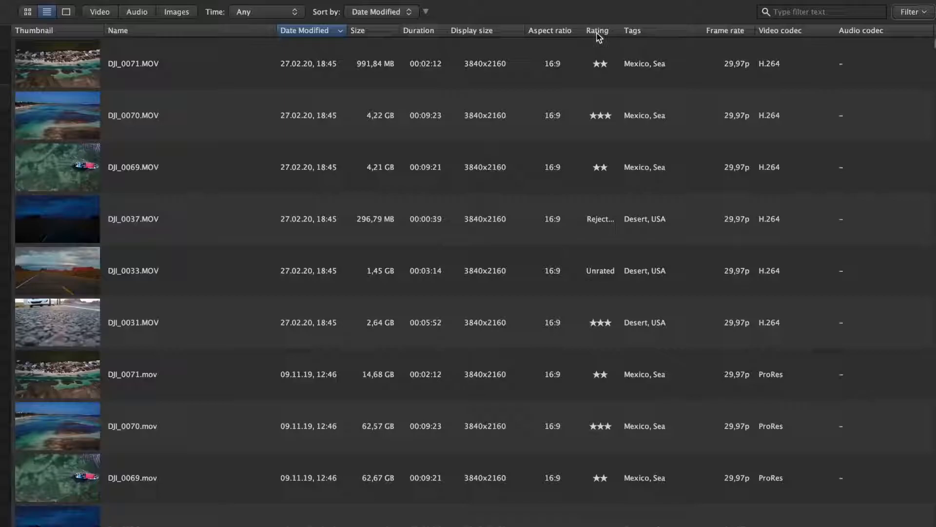
Step: Move the Rating column directly after the Name column in the clip list
{"action": "left_click_drag", "start_coordinate": [599, 36], "coordinate": [309, 40]}
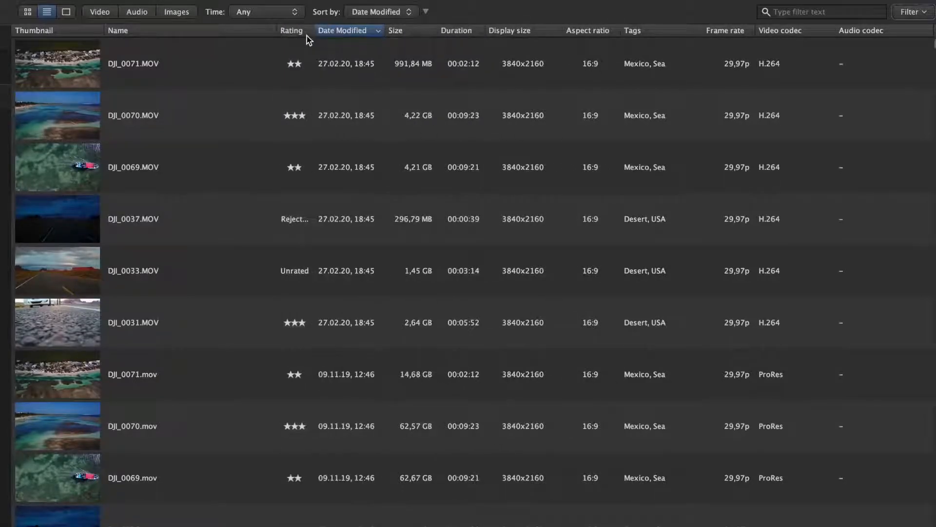
{"action": "left_click", "coordinate": [932, 45]}
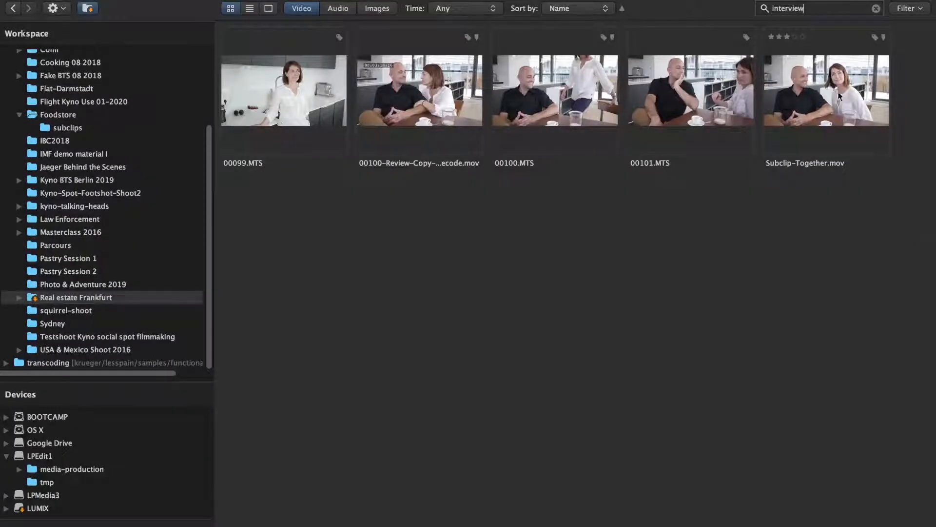
Step: Open the Subclip-Together.mov interview clip, and scrub through the DJI_0031.mov road footage in the player
{"action": "double_click", "coordinate": [834, 97]}
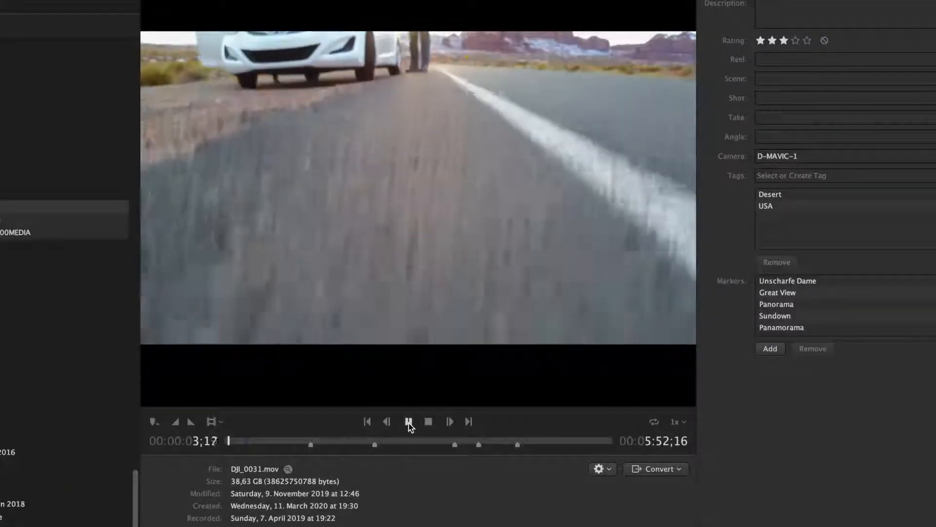
{"action": "left_click_drag", "start_coordinate": [302, 438], "coordinate": [484, 438]}
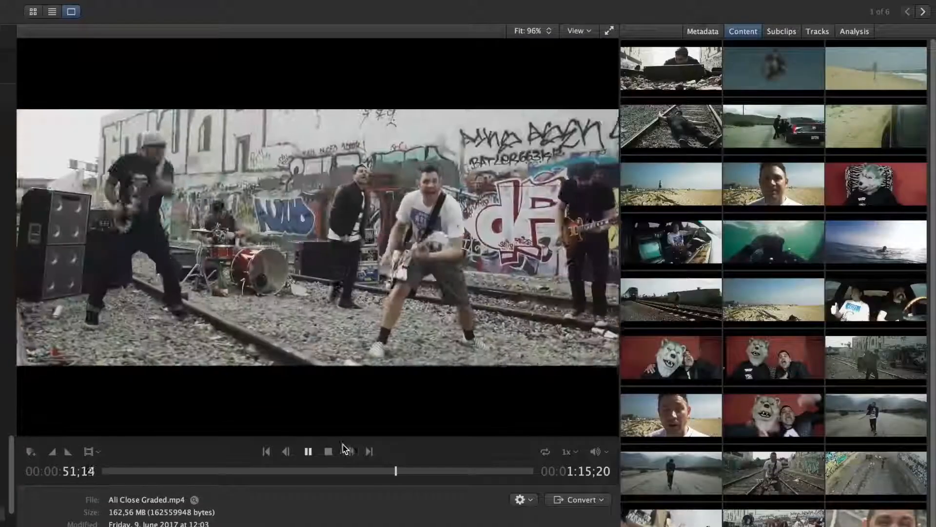
Step: Jump playback of Ali Close Graded.mp4 to the in-car, ocean and railway-track shots from its content thumbnails
{"action": "left_click", "coordinate": [869, 306]}
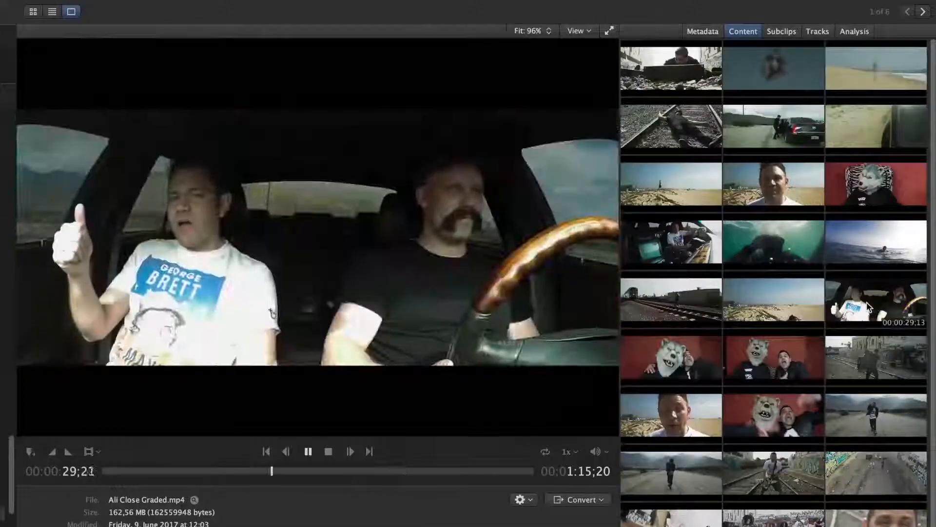
{"action": "left_click", "coordinate": [870, 232]}
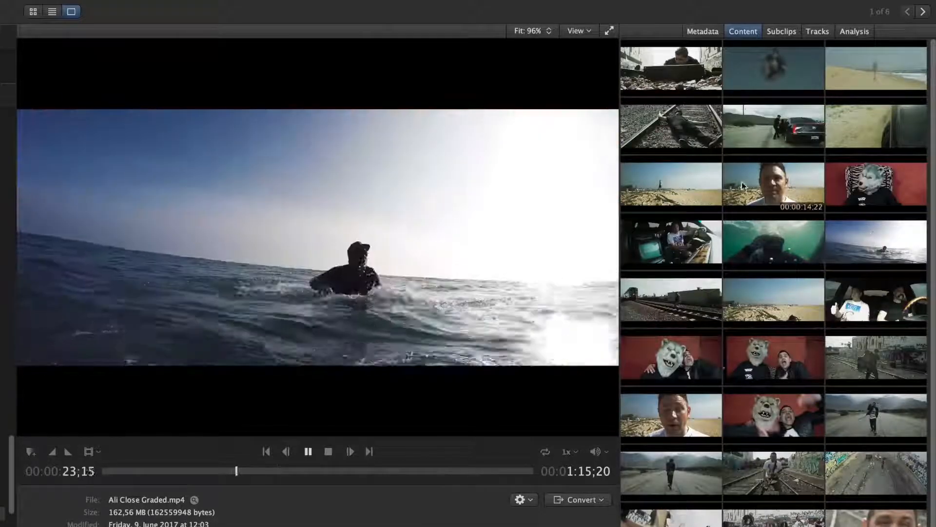
{"action": "left_click", "coordinate": [664, 126]}
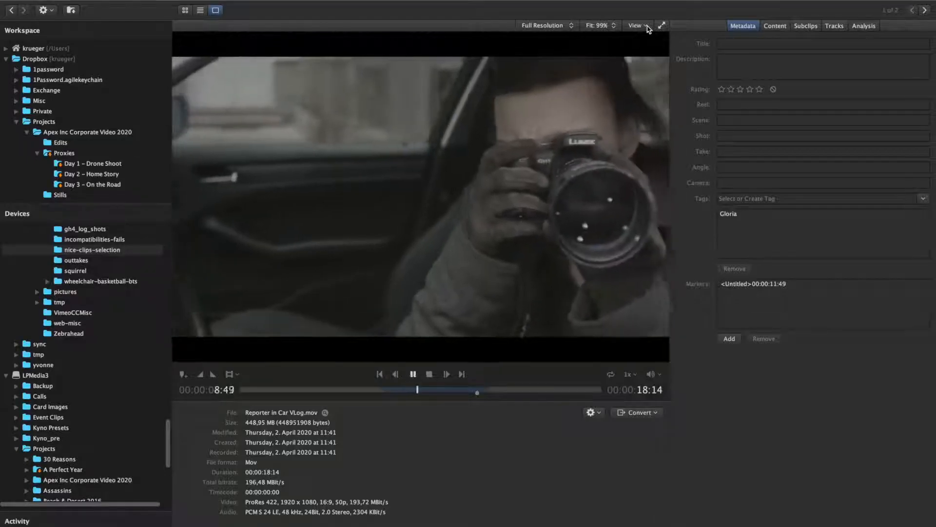
Step: Apply the Panasonic V-Log to Rec. 709 camera LUT to the reporter clip and choose a 23.98 FPS playback rate
{"action": "left_click", "coordinate": [647, 27]}
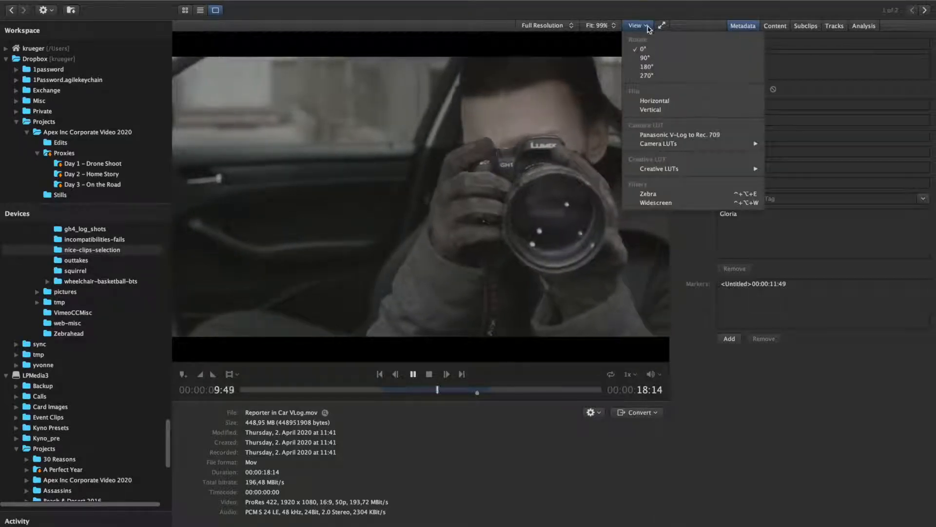
{"action": "left_click", "coordinate": [701, 135]}
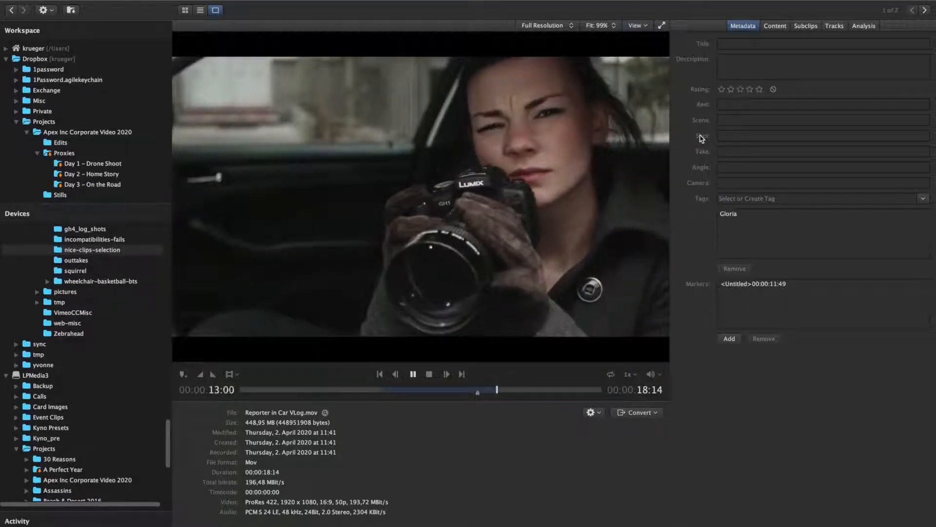
{"action": "left_click", "coordinate": [630, 375]}
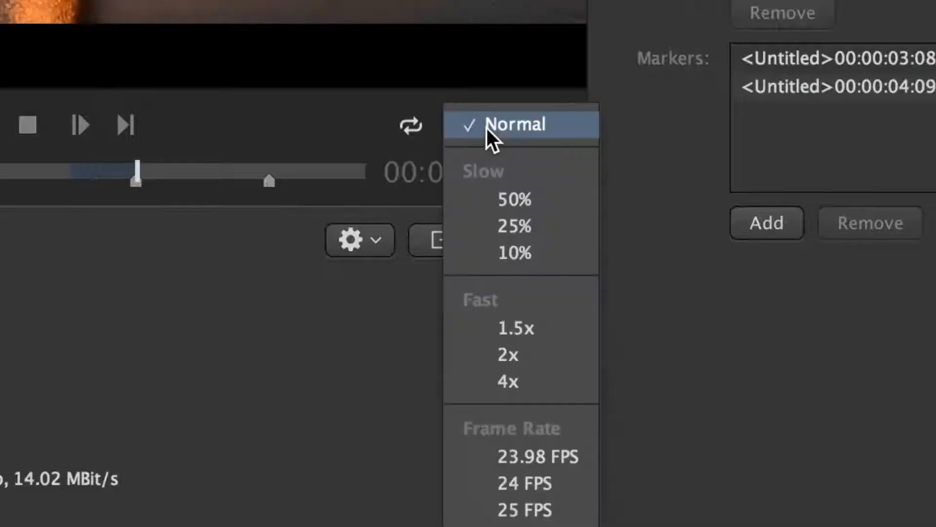
{"action": "left_click", "coordinate": [580, 465]}
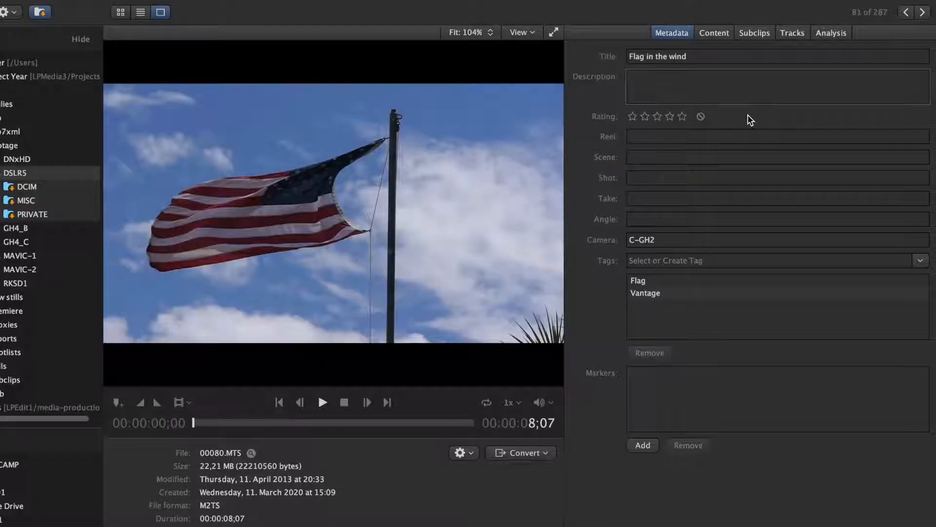
Step: Set the flag clip's description to "At Joshua Tree" and rate it four stars
{"action": "type", "text": "At Joshau Tree"}
{"action": "left_click", "coordinate": [670, 116]}
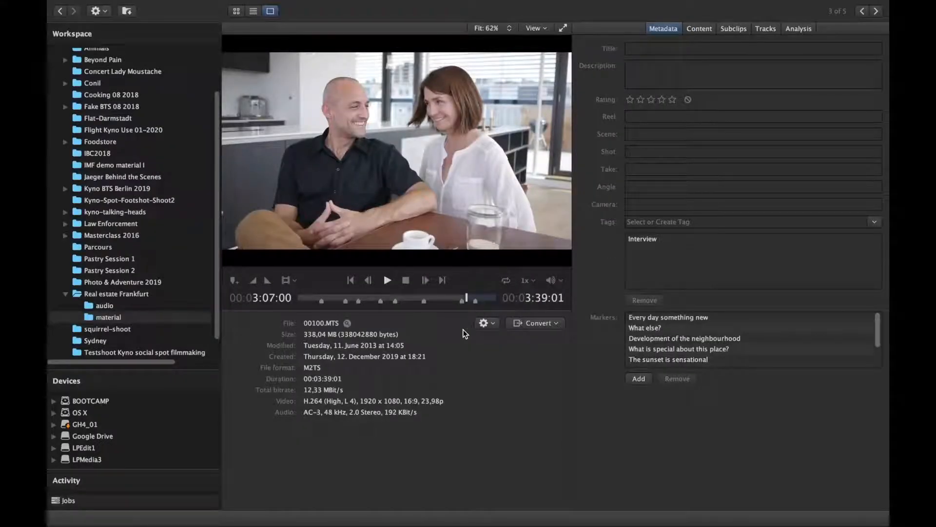
Step: Add a marker named "Here their chemistry is radiant" at 00:03:07:00 in the interview clip 00100.MTS
{"action": "type", "text": "m"}
{"action": "type", "text": "Here the"}
{"action": "type", "text": "ir chemistry"}
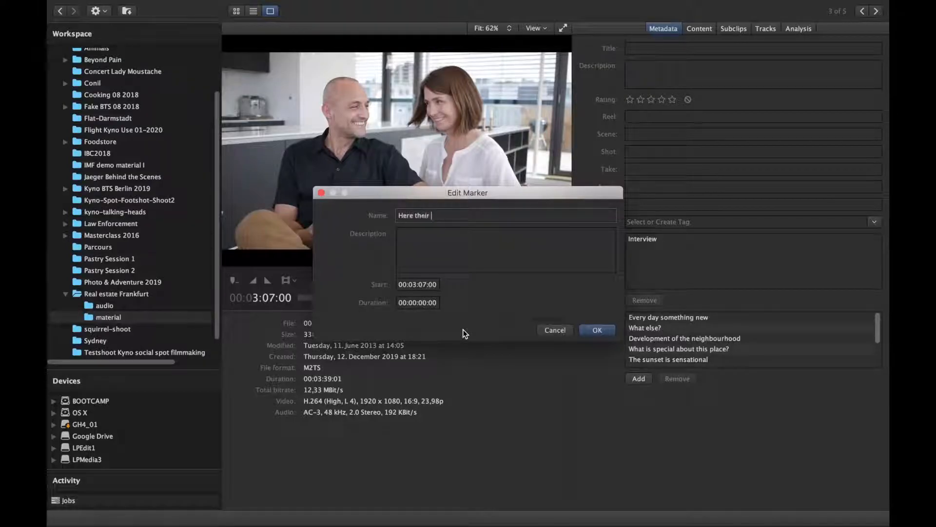
{"action": "type", "text": " is radiant"}
{"action": "key", "text": "Return"}
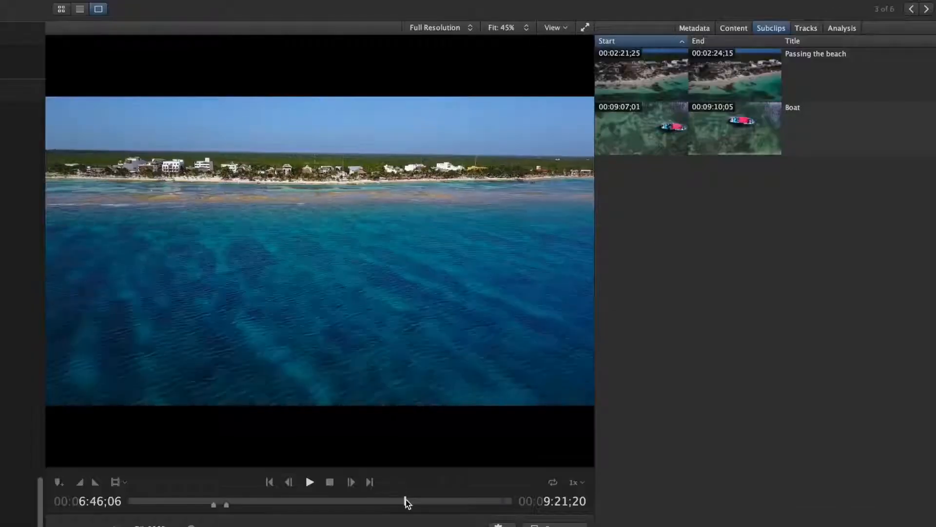
Step: Create a subclip named "Approaching beach" from 00:06:58;11 to 00:07:56;12 in the drone beach clip
{"action": "mouse_move", "coordinate": [408, 500]}
{"action": "left_mouse_down"}
{"action": "mouse_move", "coordinate": [430, 501]}
{"action": "mouse_move", "coordinate": [414, 503]}
{"action": "left_mouse_up"}
{"action": "key", "text": "i"}
{"action": "left_click_drag", "start_coordinate": [415, 503], "coordinate": [453, 509]}
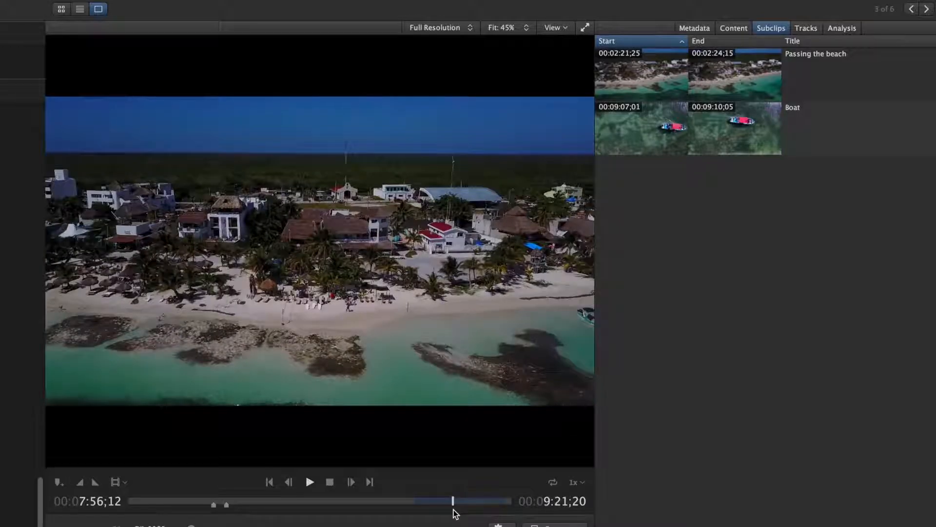
{"action": "key", "text": "o"}
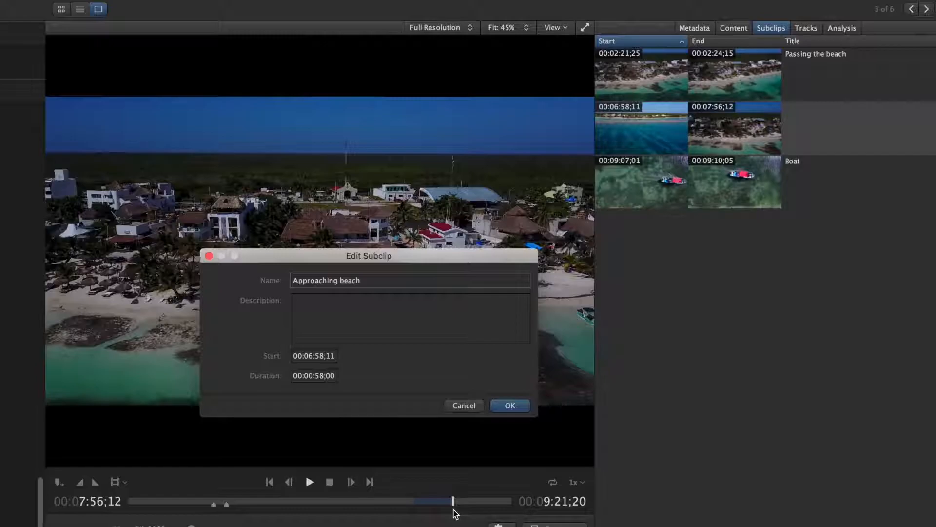
{"action": "key", "text": "Return"}
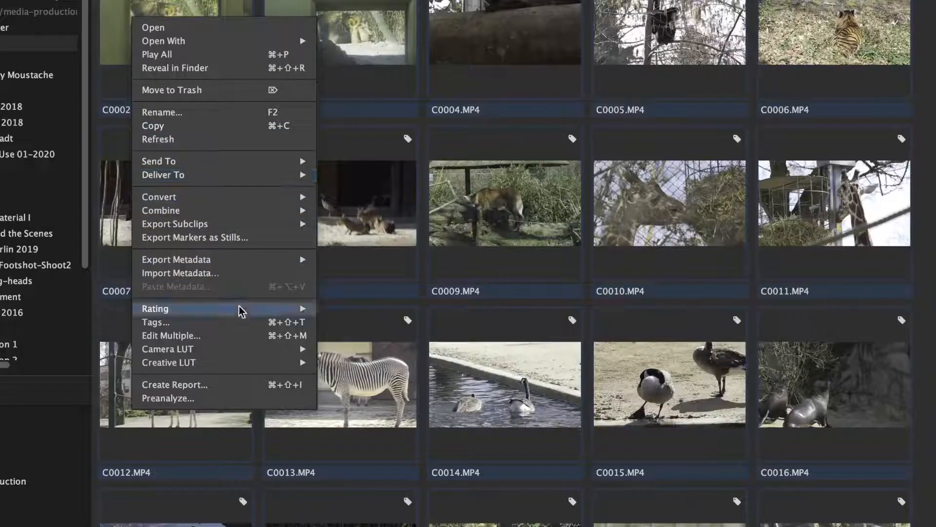
Step: Edit the selected zoo clips' metadata together: reel "1A", scene "Zoo Frankfurt" and camera "B-Cam A"
{"action": "left_click", "coordinate": [254, 336]}
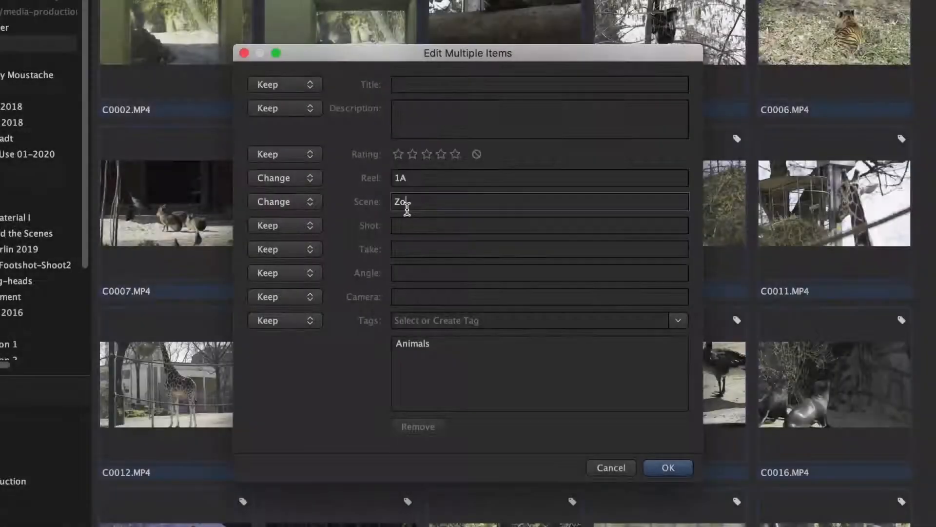
{"action": "type", "text": "o Frankfurt"}
{"action": "left_click", "coordinate": [419, 296]}
{"action": "type", "text": "B-Cam A"}
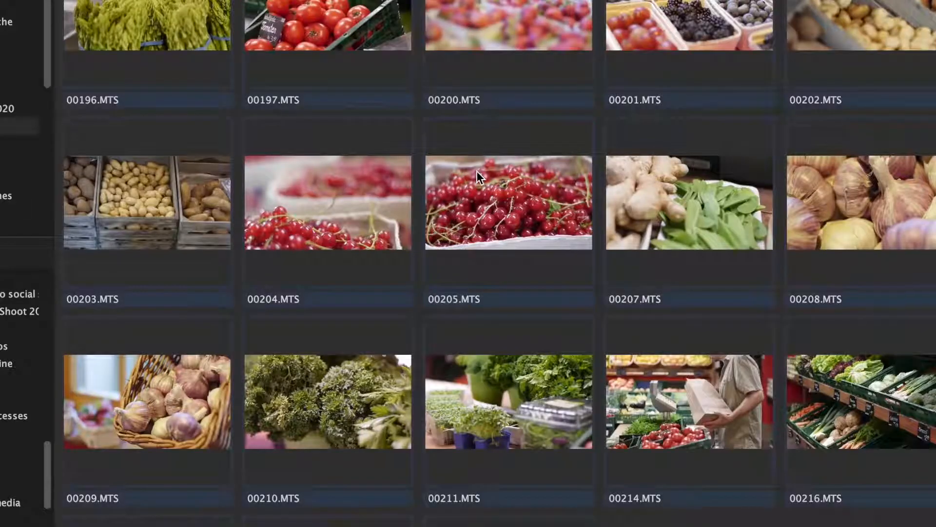
Step: Add the tag "Food" to the 38 selected food clips and enter a second tag beginning with "Sho"
{"action": "key", "text": "super+t"}
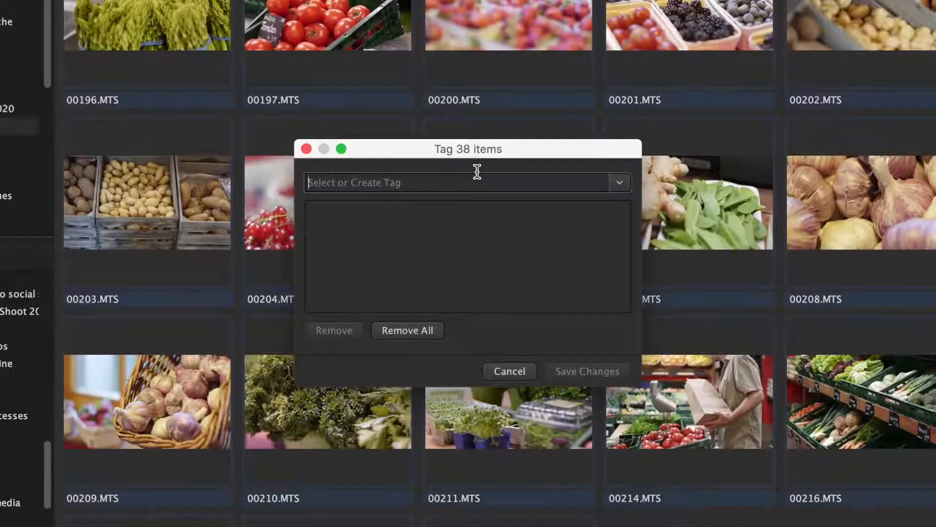
{"action": "type", "text": "Food"}
{"action": "key", "text": "Return"}
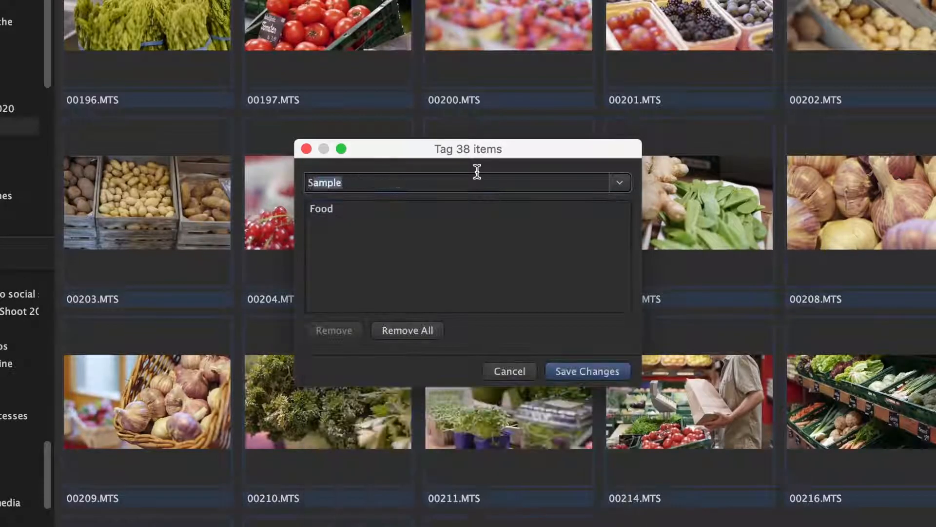
{"action": "type", "text": "Sho"}
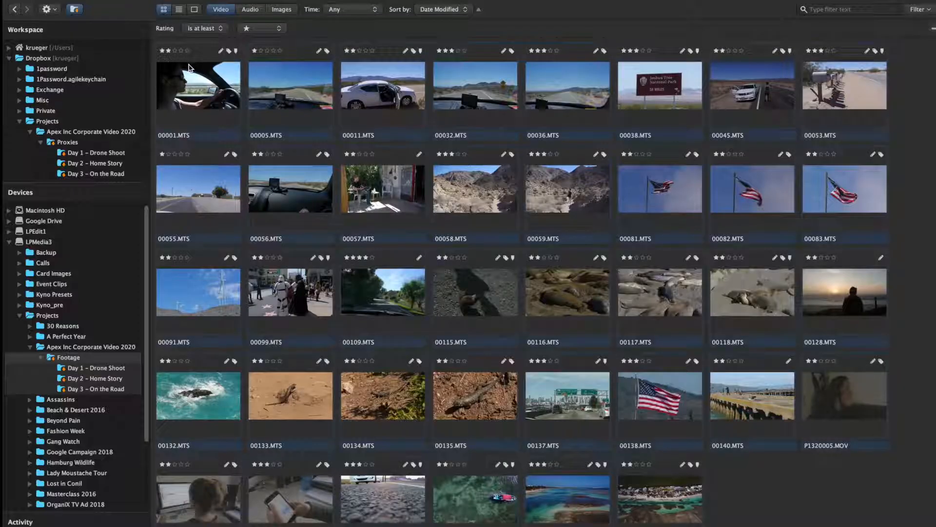
Step: Send the selected rated clips to Adobe Premiere Pro 2020 with bins from only the containing folder and subclips exported as markers
{"action": "right_click", "coordinate": [190, 67]}
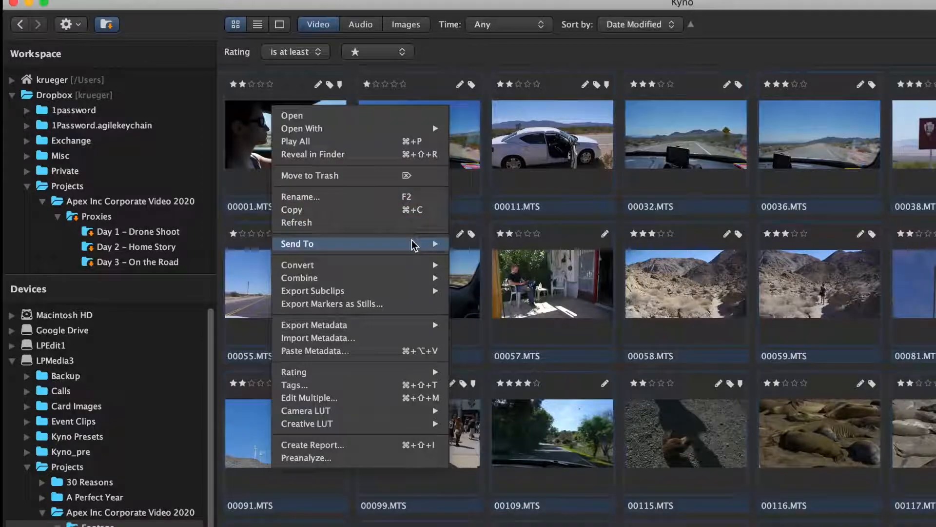
{"action": "mouse_move", "coordinate": [288, 161]}
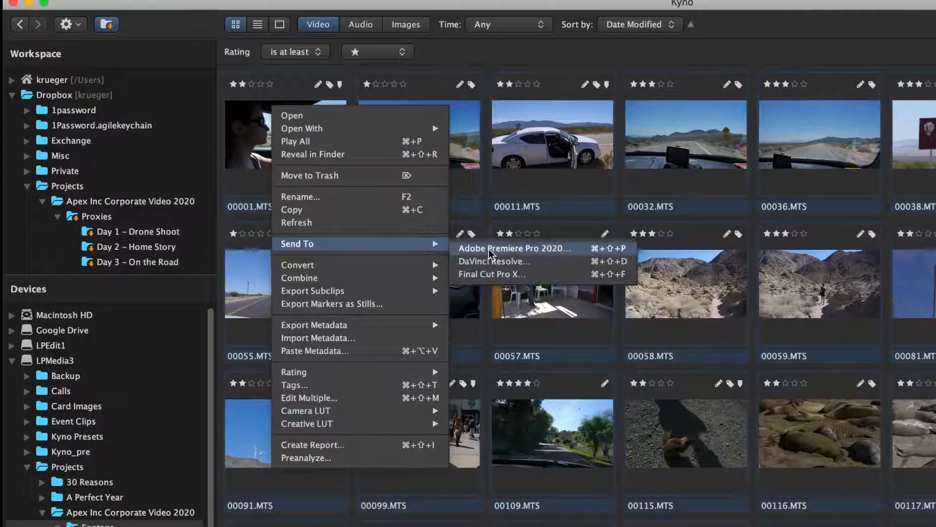
{"action": "left_click", "coordinate": [572, 250]}
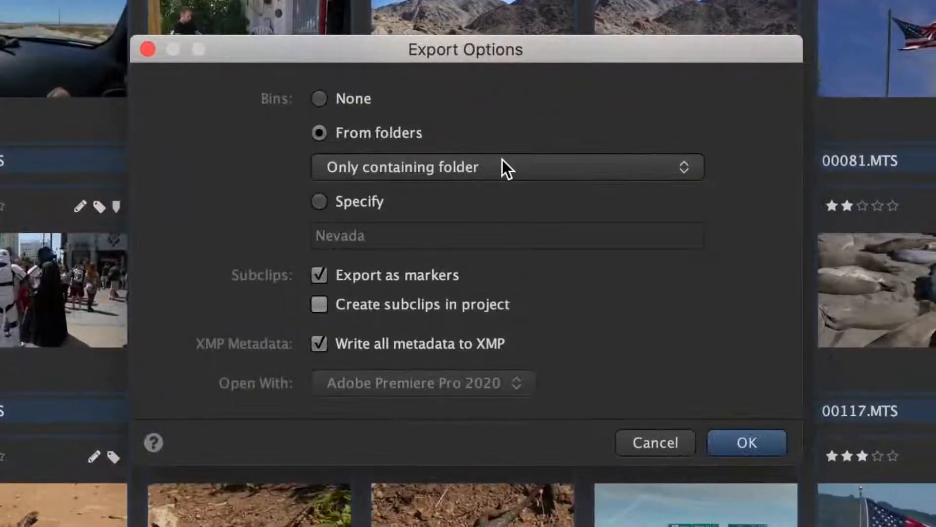
{"action": "left_click", "coordinate": [762, 446]}
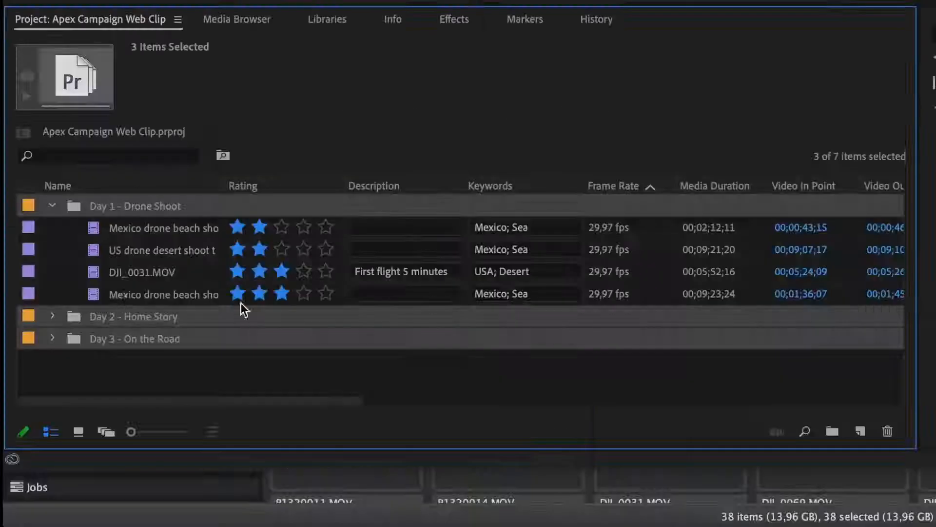
Step: Examine the transferred metadata in Premiere Pro's Day 2 - Home Story bin and the DJI_0031.MOV markers in DaVinci Resolve
{"action": "left_click", "coordinate": [52, 317]}
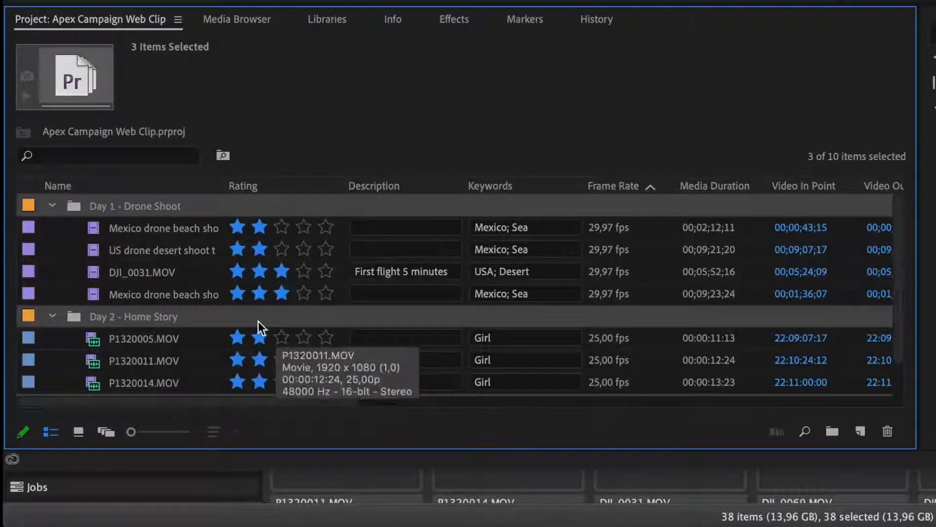
{"action": "scroll", "coordinate": [259, 328], "scroll_direction": "down", "scroll_amount": 1}
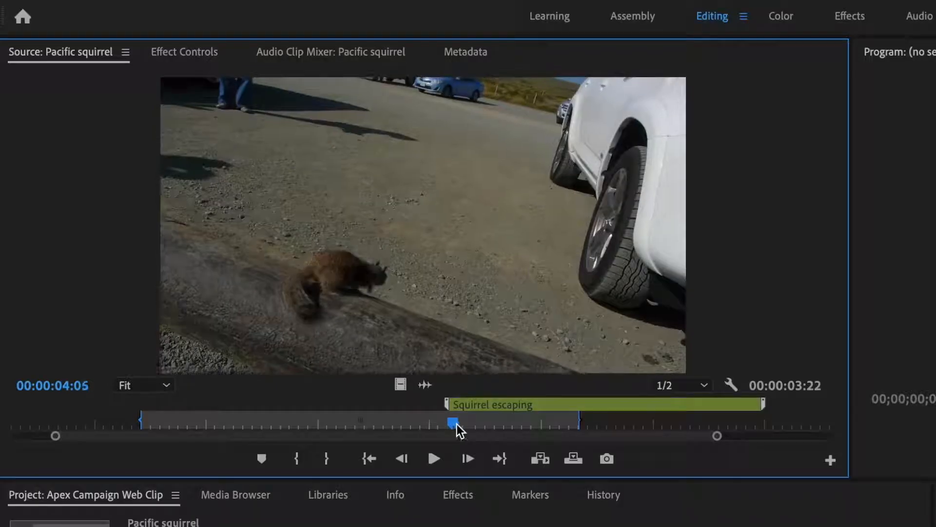
{"action": "left_click_drag", "start_coordinate": [457, 423], "coordinate": [681, 423]}
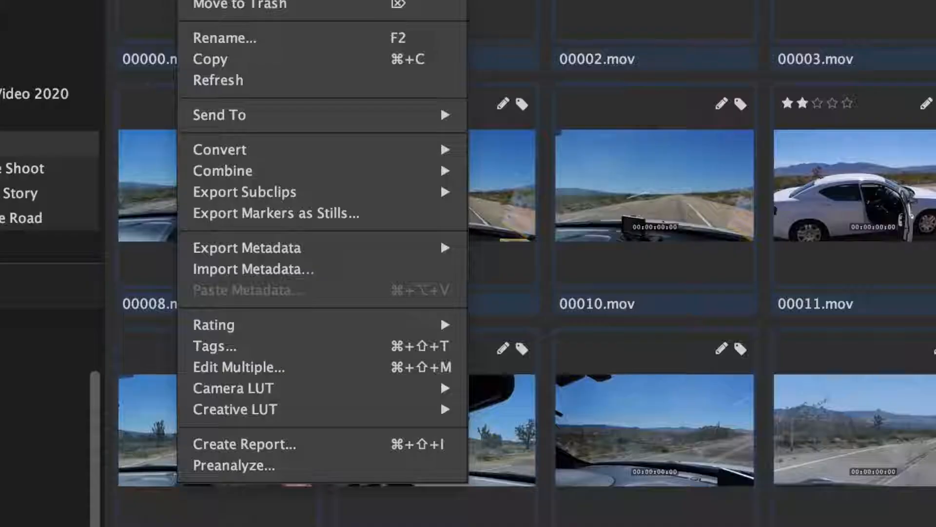
{"action": "mouse_move", "coordinate": [427, 251]}
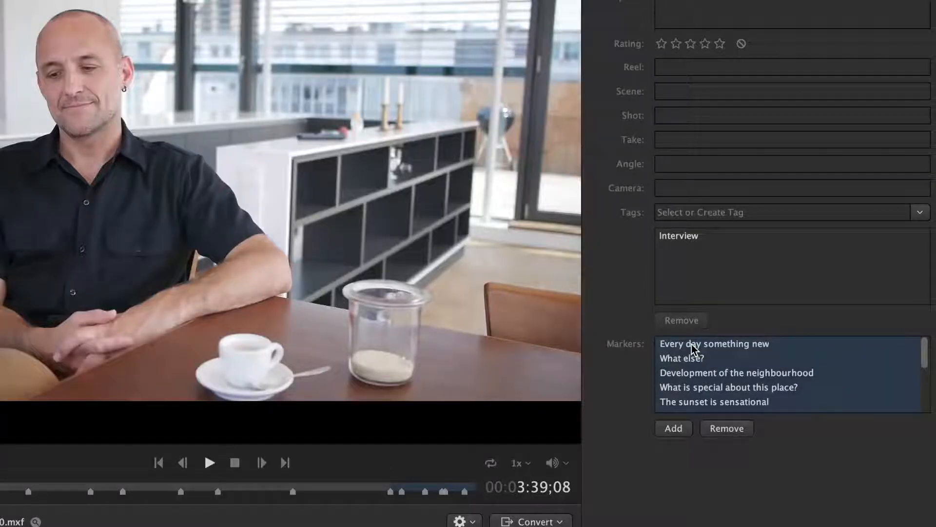
{"action": "right_click", "coordinate": [692, 344]}
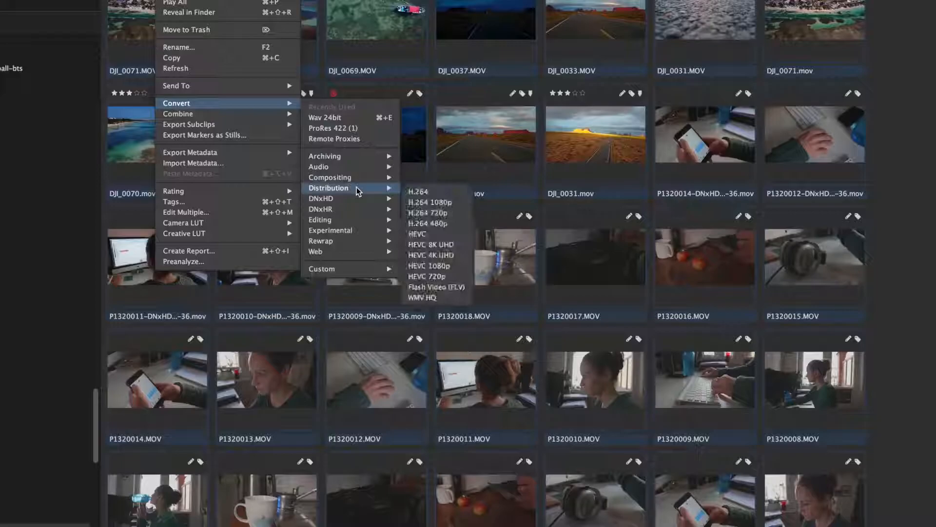
{"action": "mouse_move", "coordinate": [360, 202]}
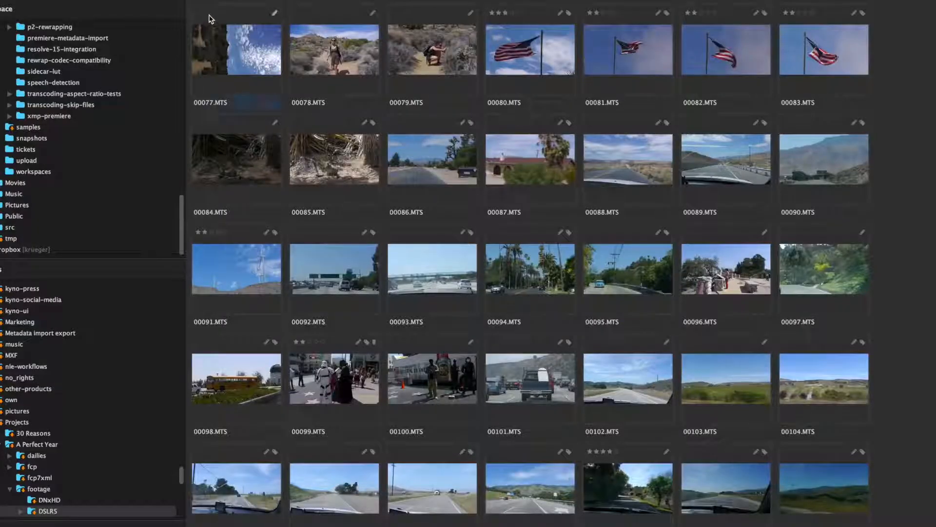
Step: Set up a conversion of all clips in the DSLR5 folder using the ProRes 422 editing preset
{"action": "key", "text": "super+a"}
{"action": "right_click", "coordinate": [209, 19]}
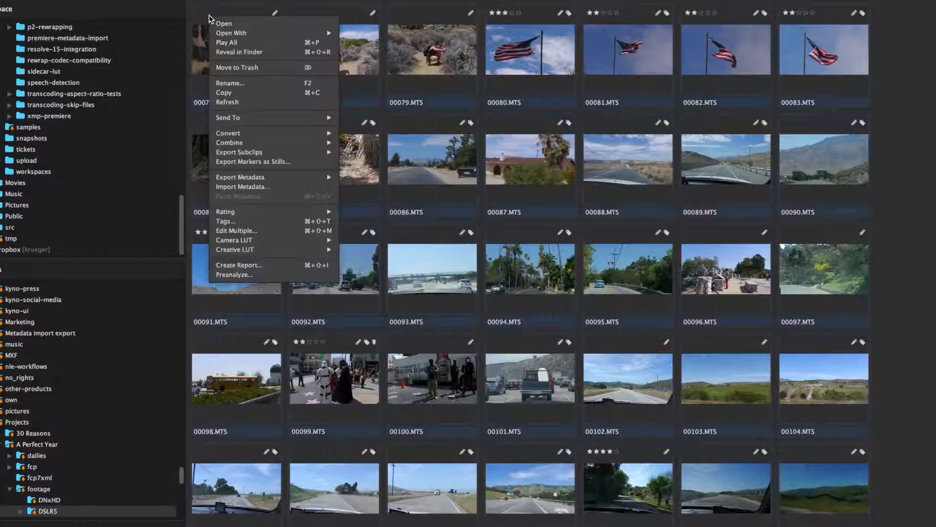
{"action": "mouse_move", "coordinate": [286, 136]}
{"action": "mouse_move", "coordinate": [356, 237]}
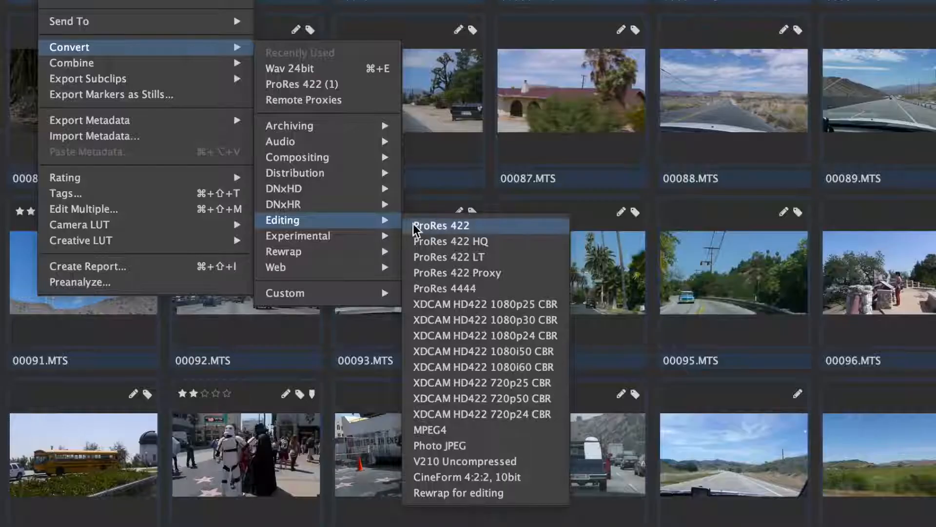
{"action": "left_click", "coordinate": [459, 226]}
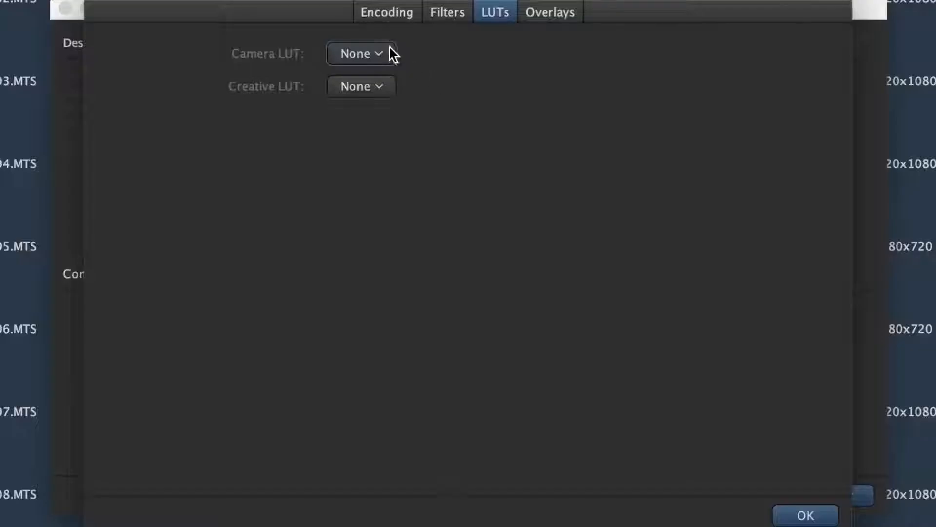
Step: Set the conversion's camera LUT to As Defined In Player and enable the timecode overlay
{"action": "left_click", "coordinate": [387, 52]}
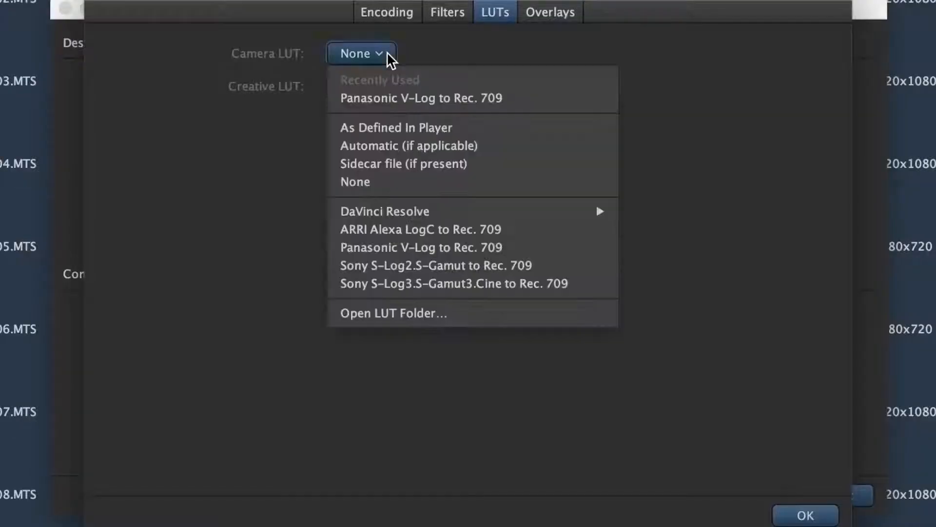
{"action": "left_click", "coordinate": [461, 127]}
{"action": "left_click", "coordinate": [550, 12]}
{"action": "left_click", "coordinate": [255, 105]}
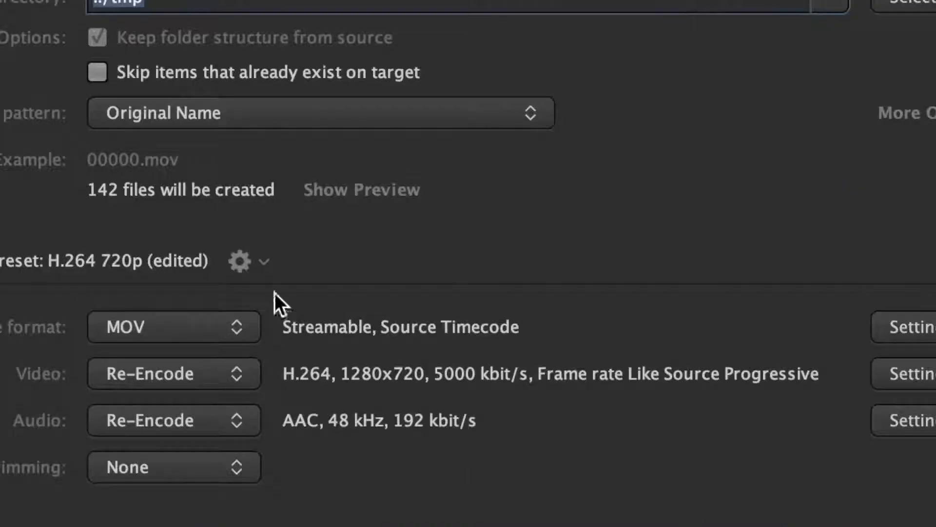
Step: Save the edited H.264 720p conversion settings as a new preset named "Remote Proxies"
{"action": "left_click", "coordinate": [266, 254]}
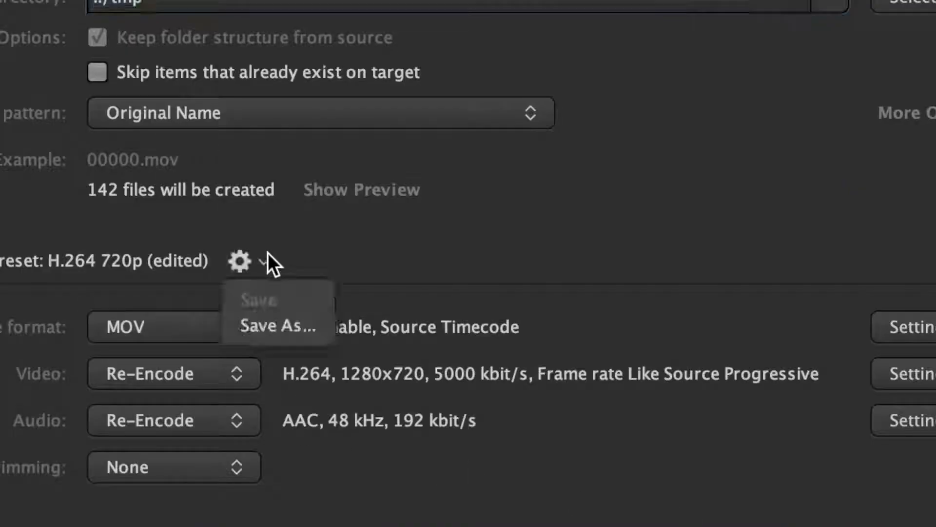
{"action": "left_click", "coordinate": [306, 330]}
{"action": "left_click", "coordinate": [455, 207]}
{"action": "key", "text": "super+a"}
{"action": "type", "text": "Remote Prox"}
{"action": "key", "text": "Return"}
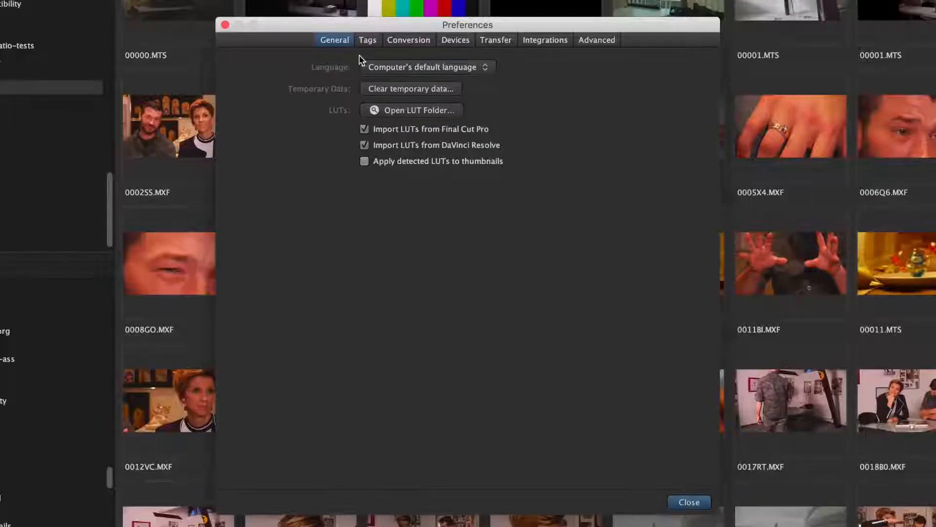
Step: Select all user-defined conversion presets in the preferences and start exporting them
{"action": "left_click", "coordinate": [418, 41]}
{"action": "left_click", "coordinate": [487, 89]}
{"action": "key", "text": "super+a"}
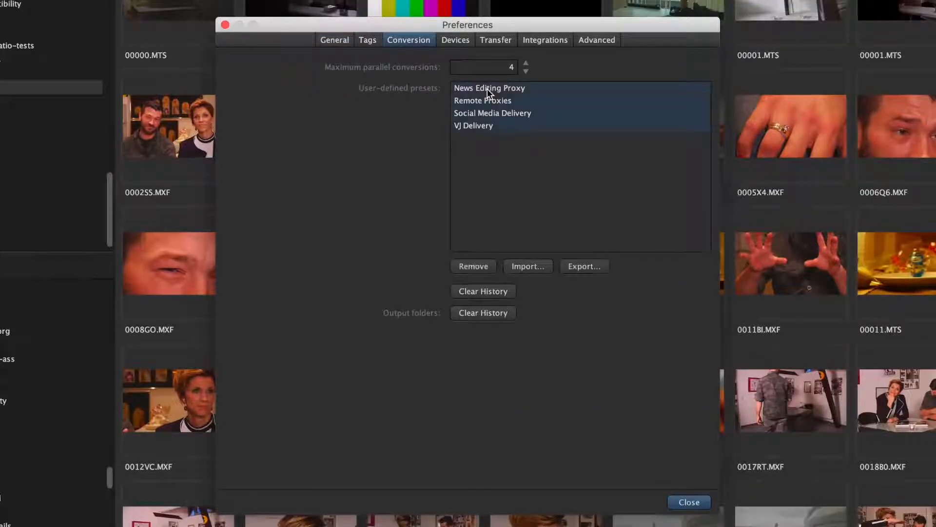
{"action": "left_click", "coordinate": [592, 265]}
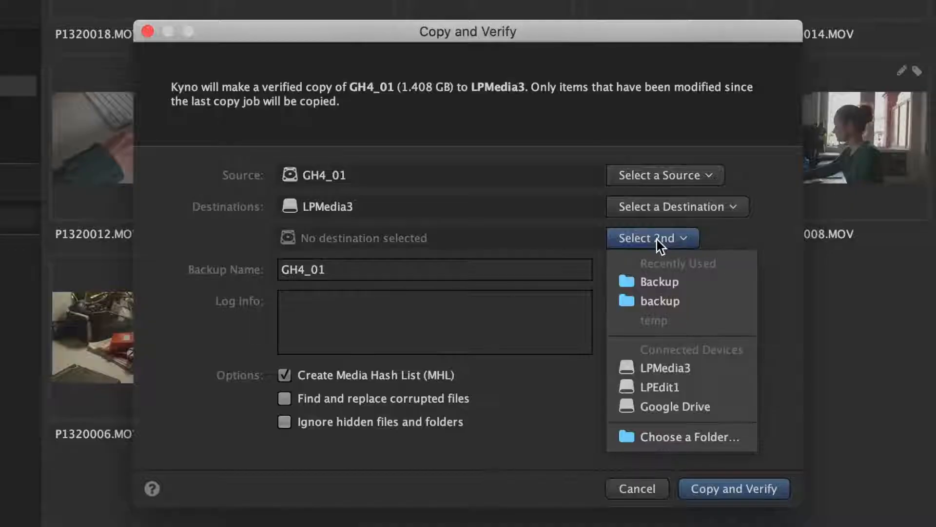
Step: Add LPEdit1 as the second destination for the GH4_01 backup and start the verified copy
{"action": "left_click", "coordinate": [670, 391]}
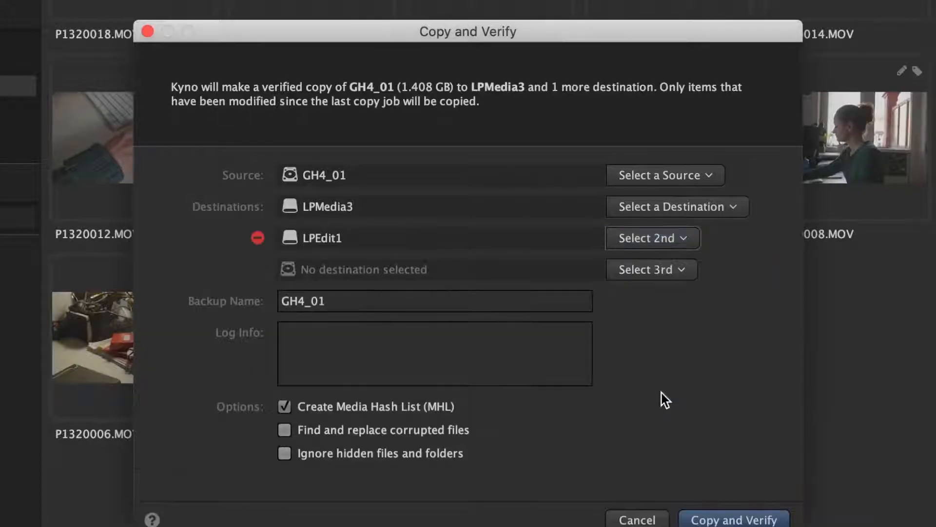
{"action": "left_click", "coordinate": [760, 521]}
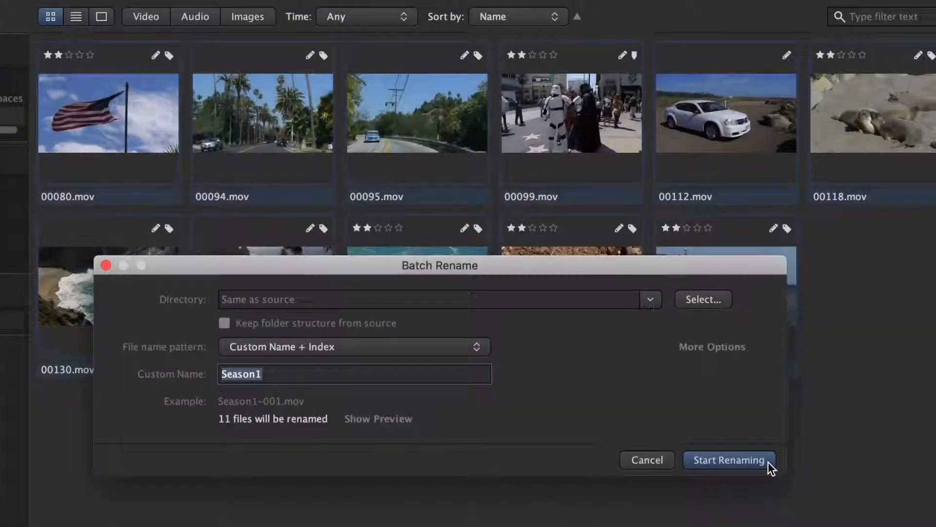
Step: Start the batch rename of the selected MOV clips
{"action": "left_click", "coordinate": [870, 409]}
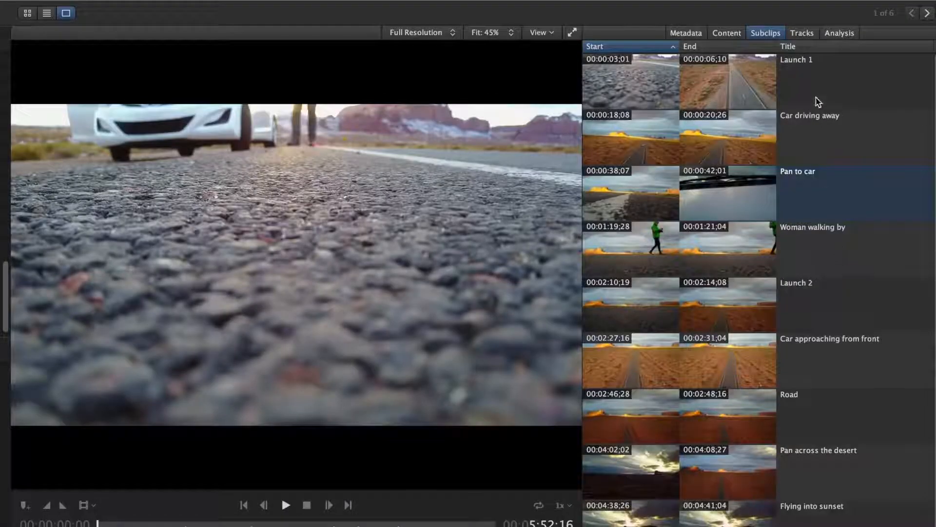
Step: Select all subclips of the desert road clip and bring up the actions available for them
{"action": "left_click", "coordinate": [812, 82]}
{"action": "key", "text": "super+a"}
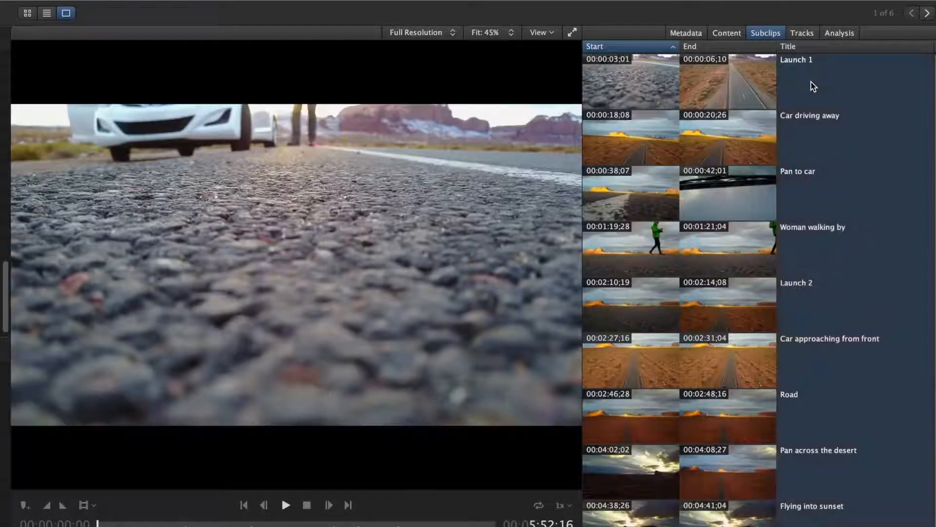
{"action": "right_click", "coordinate": [615, 74]}
{"action": "mouse_move", "coordinate": [695, 201]}
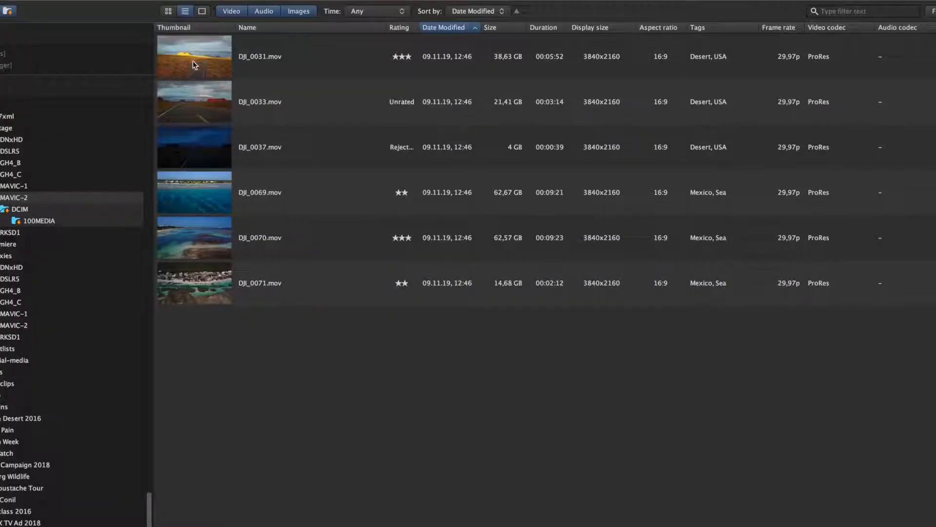
Step: Export the markers of all MAVIC-2 drone clips as stills and view the images in the social-media folder
{"action": "key", "text": "super+a"}
{"action": "right_click", "coordinate": [189, 57]}
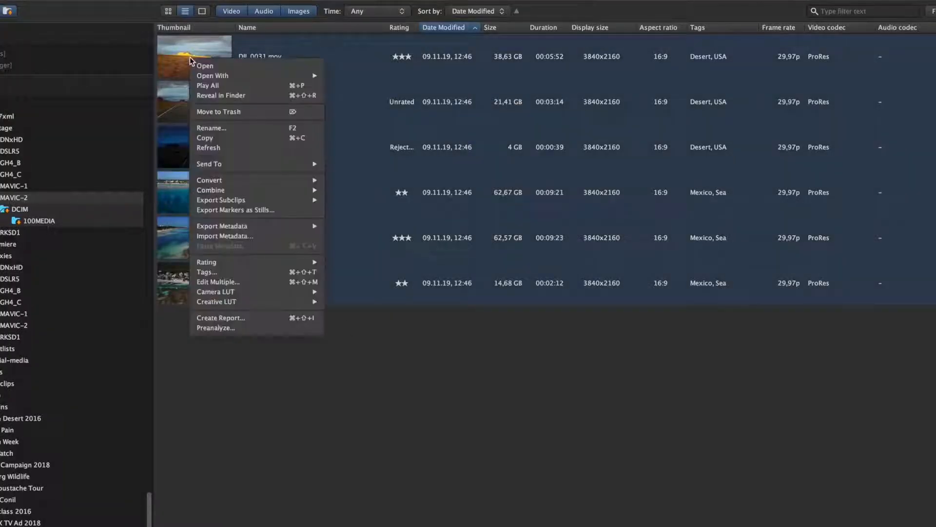
{"action": "left_click", "coordinate": [275, 211]}
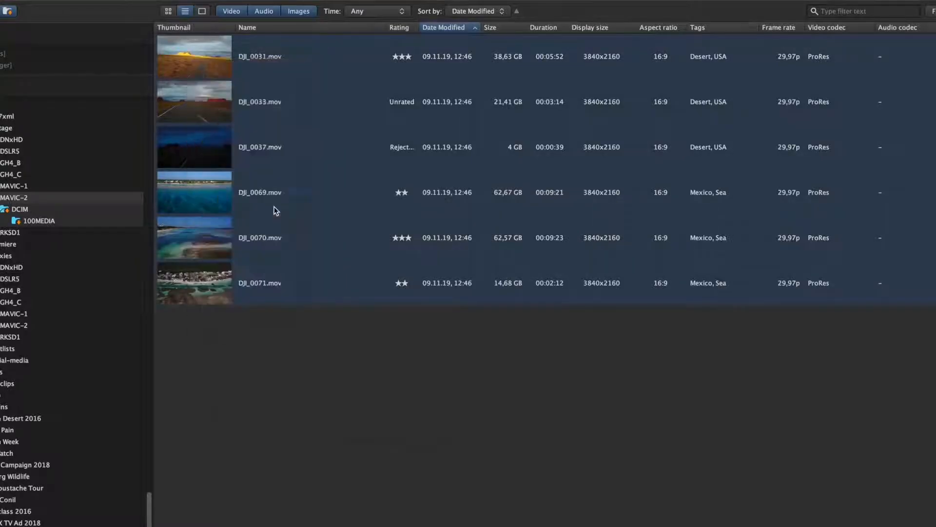
{"action": "key", "text": "Return"}
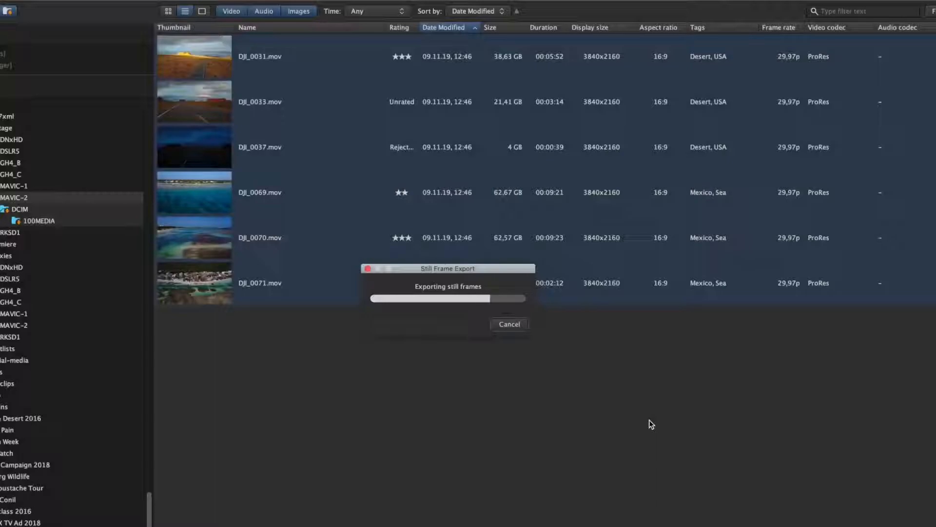
{"action": "left_click", "coordinate": [8, 360]}
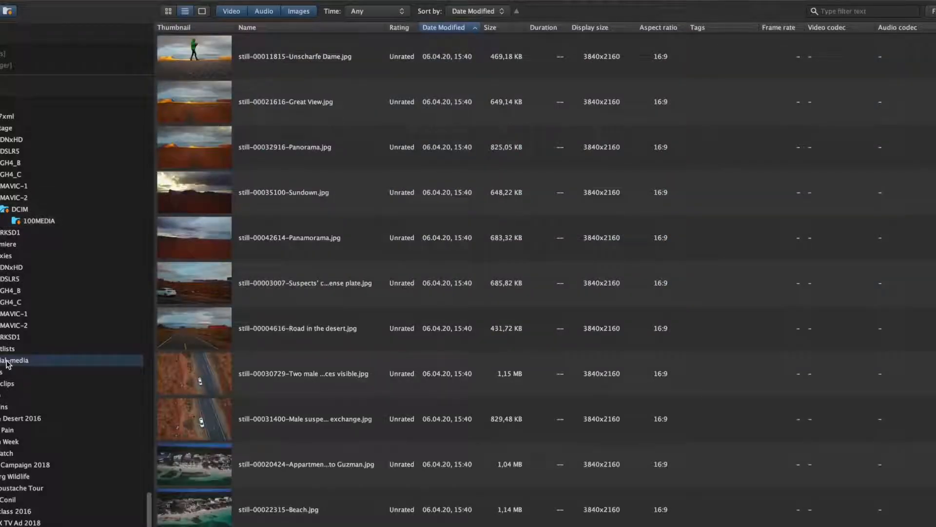
{"action": "scroll", "coordinate": [851, 340], "scroll_direction": "down", "scroll_amount": 15}
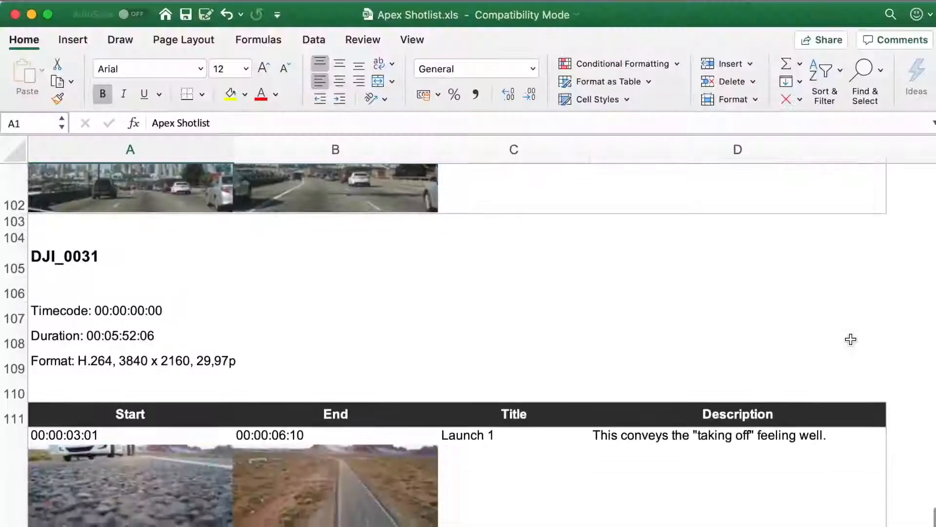
Step: Review the subclip and marker entries for the drone clips in Apex Shotlist.xls in Excel
{"action": "scroll", "coordinate": [851, 339], "scroll_direction": "down", "scroll_amount": 15}
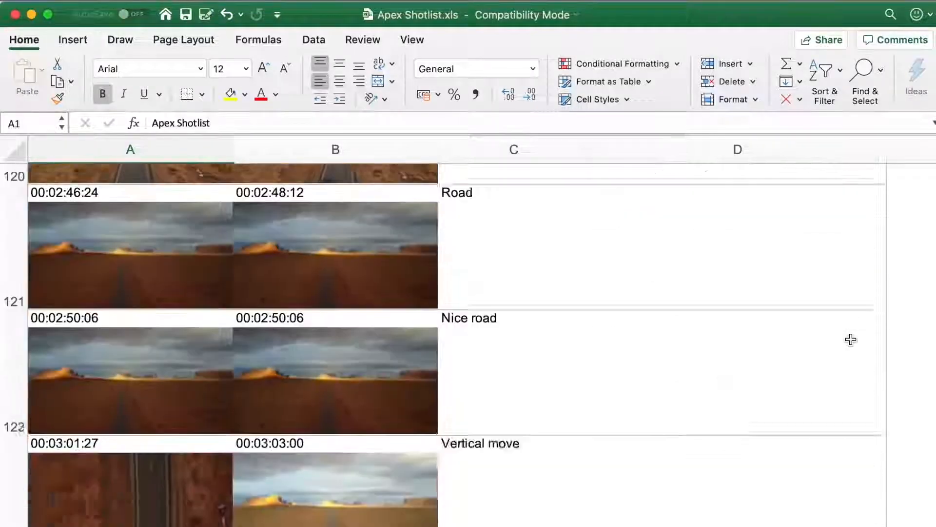
{"action": "scroll", "coordinate": [851, 339], "scroll_direction": "down", "scroll_amount": 10}
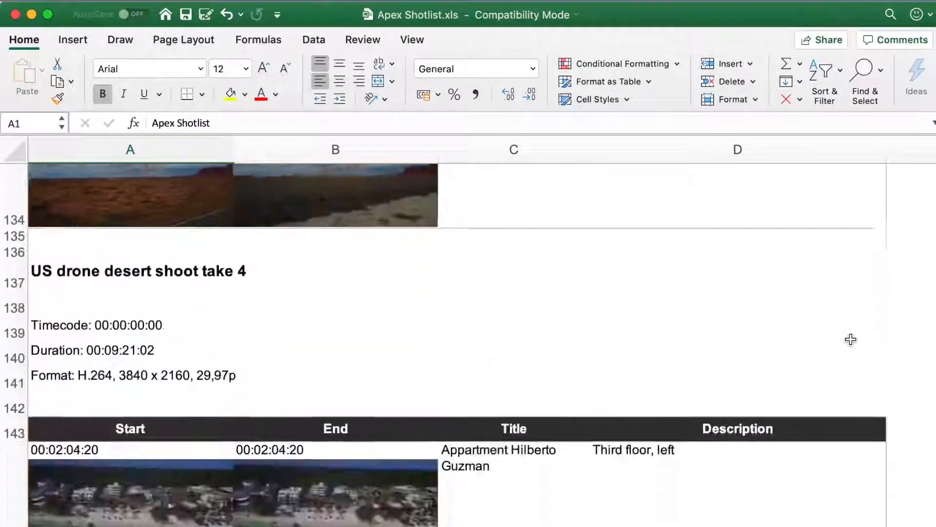